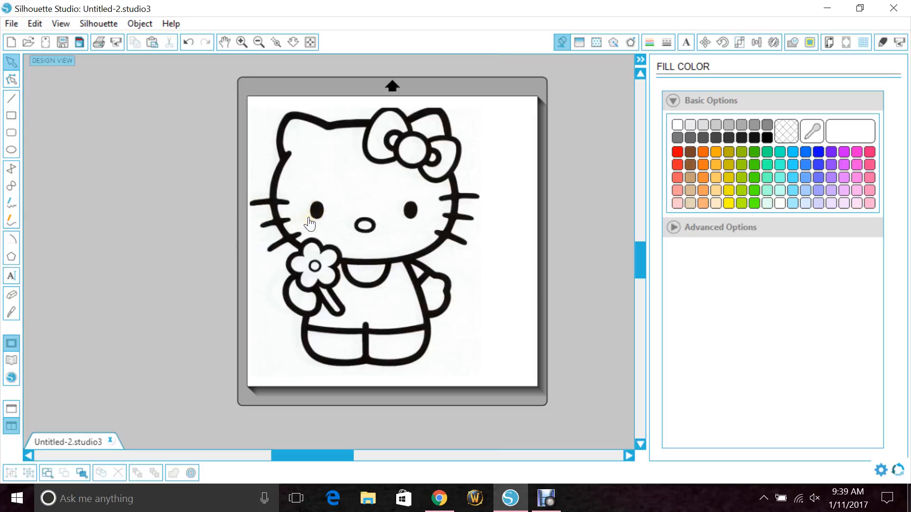
Trace the whole Hello Kitty picture with the High Pass Filter turned off, and delete the original image
{"action": "left_click_drag", "start_coordinate": [418, 296], "coordinate": [420, 302]}
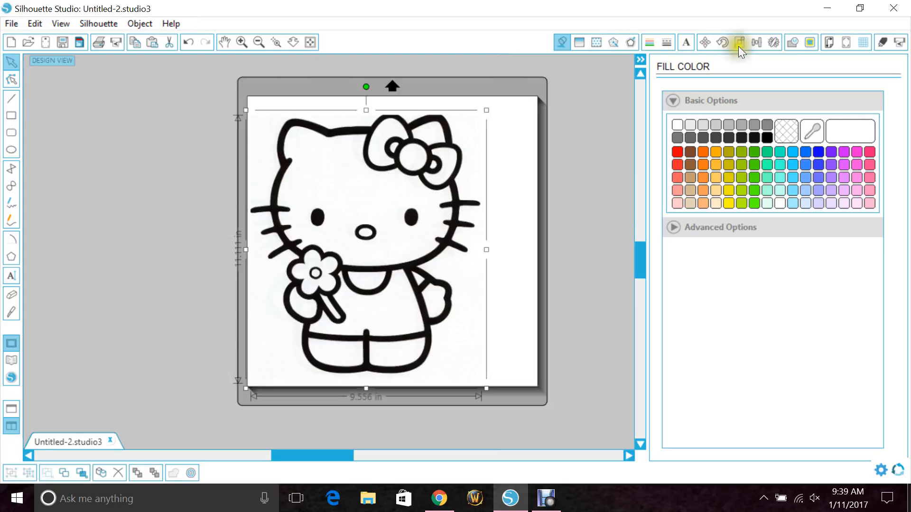
{"action": "left_click", "coordinate": [807, 44]}
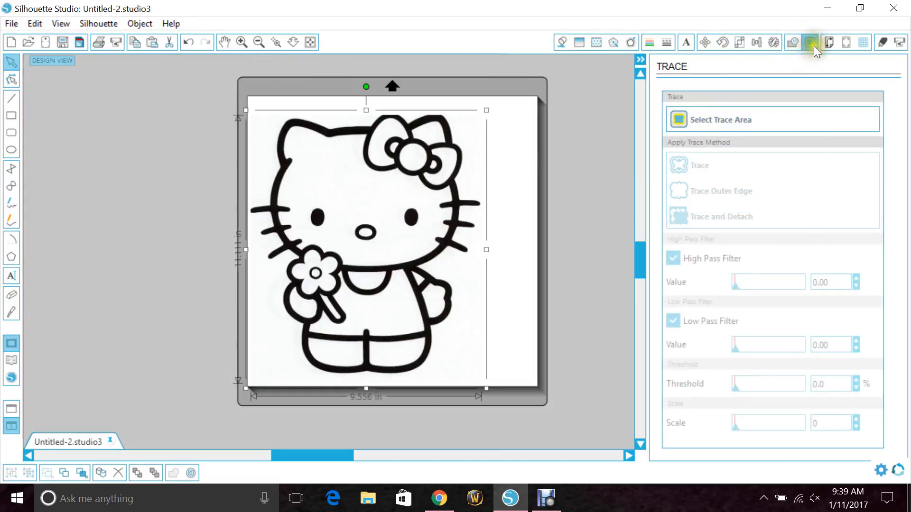
{"action": "left_click", "coordinate": [723, 125]}
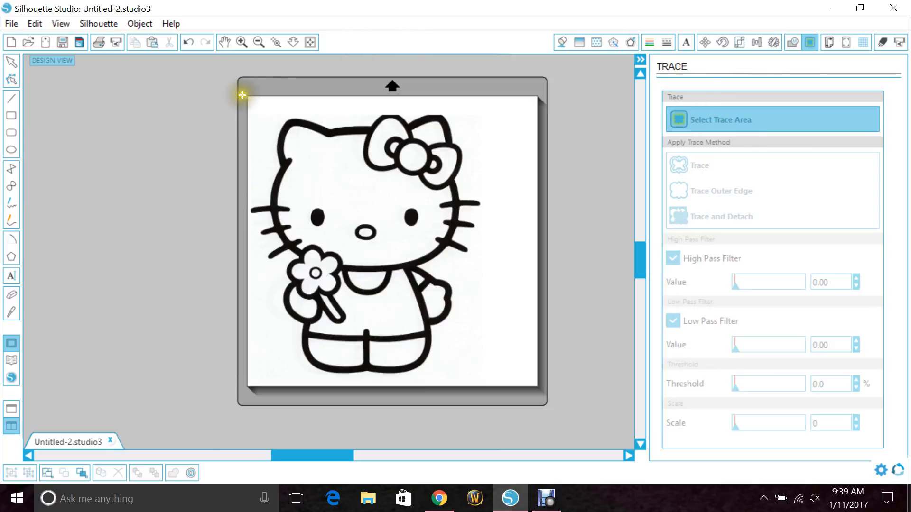
{"action": "left_click_drag", "start_coordinate": [241, 93], "coordinate": [500, 394]}
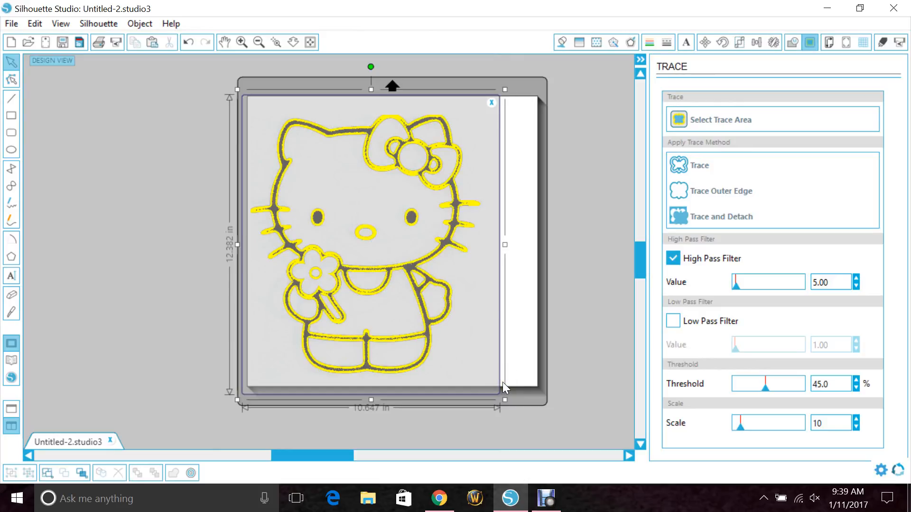
{"action": "left_click", "coordinate": [678, 263]}
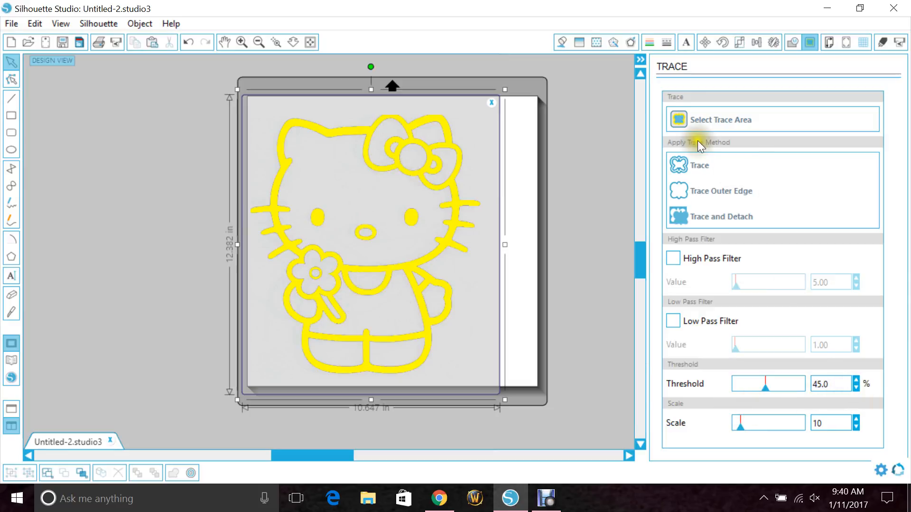
{"action": "left_click", "coordinate": [699, 167]}
{"action": "left_click_drag", "start_coordinate": [384, 270], "coordinate": [175, 269]}
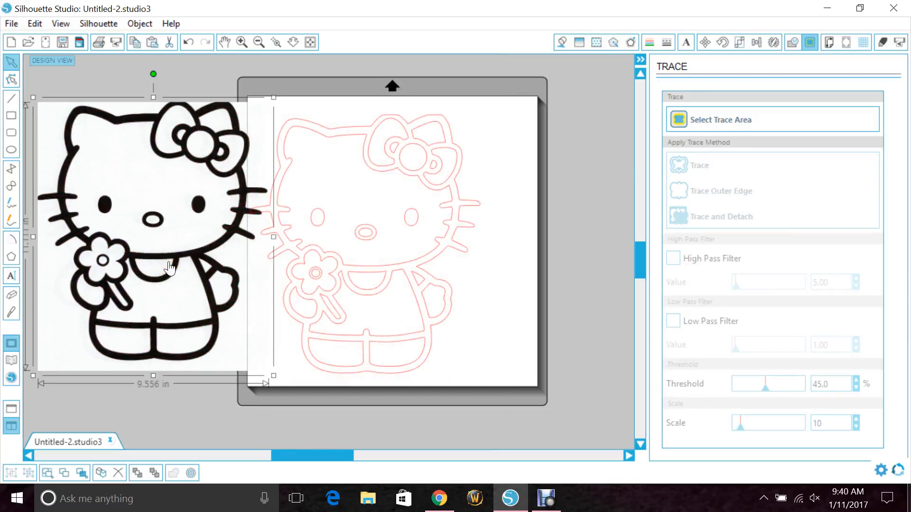
{"action": "key", "text": "Delete"}
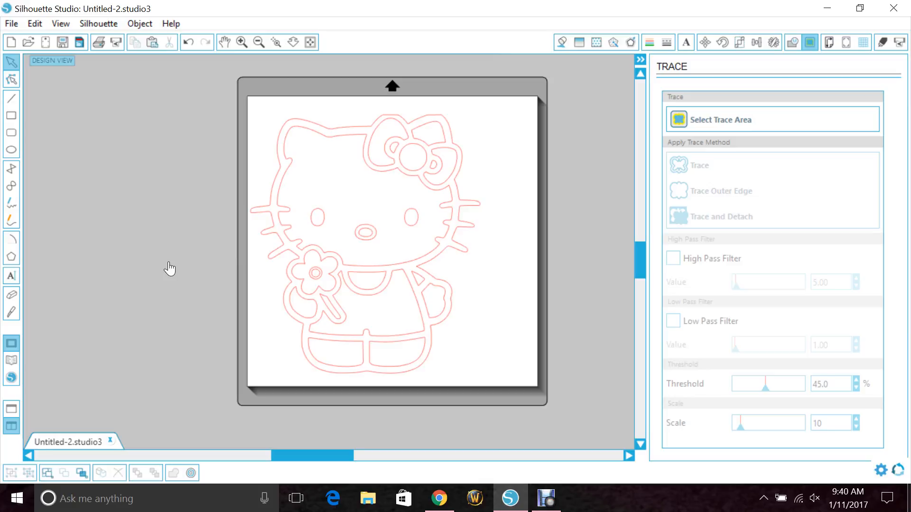
Try a black fill on the tracing, check it off the page, and return it to the page with no fill
{"action": "left_click", "coordinate": [314, 287]}
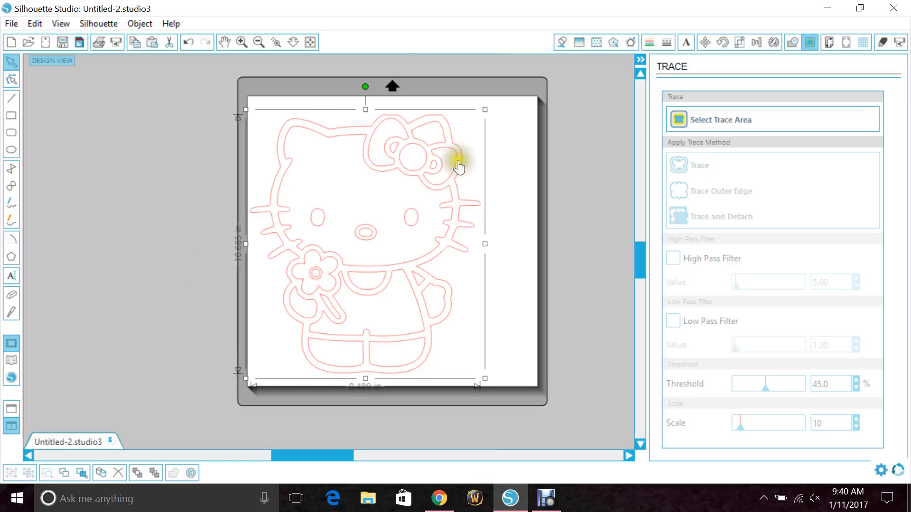
{"action": "left_click", "coordinate": [561, 42]}
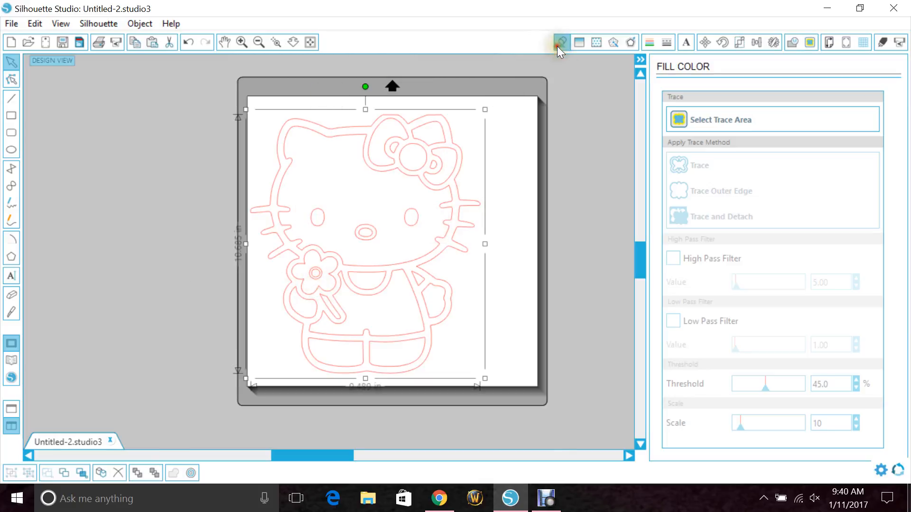
{"action": "left_click", "coordinate": [767, 137]}
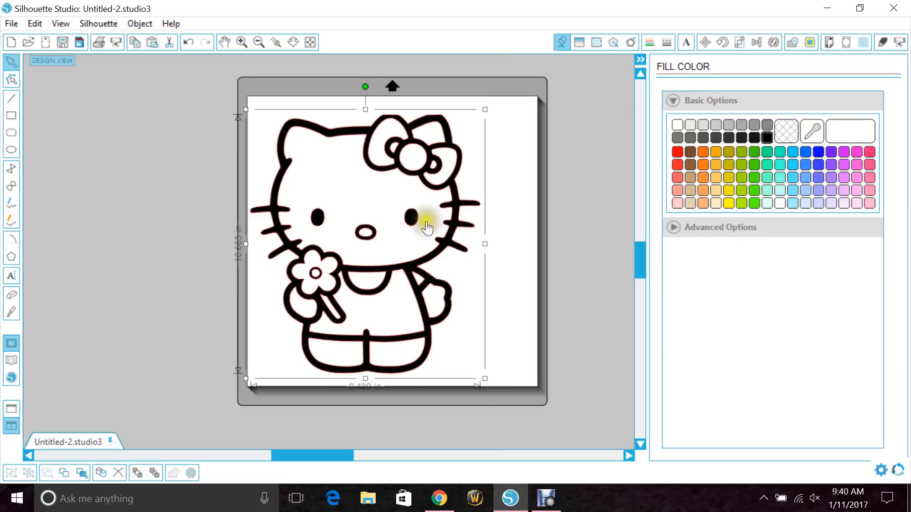
{"action": "left_click_drag", "start_coordinate": [405, 274], "coordinate": [159, 264]}
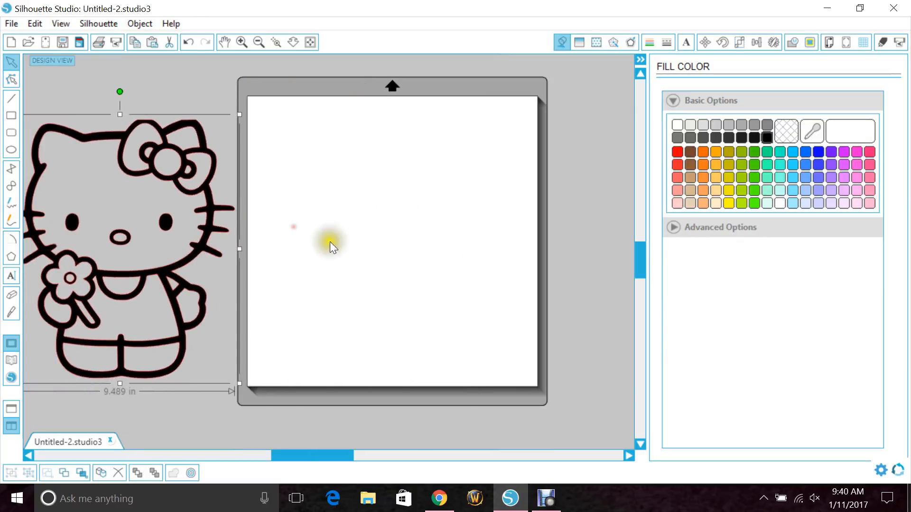
{"action": "left_click_drag", "start_coordinate": [328, 456], "coordinate": [302, 460]}
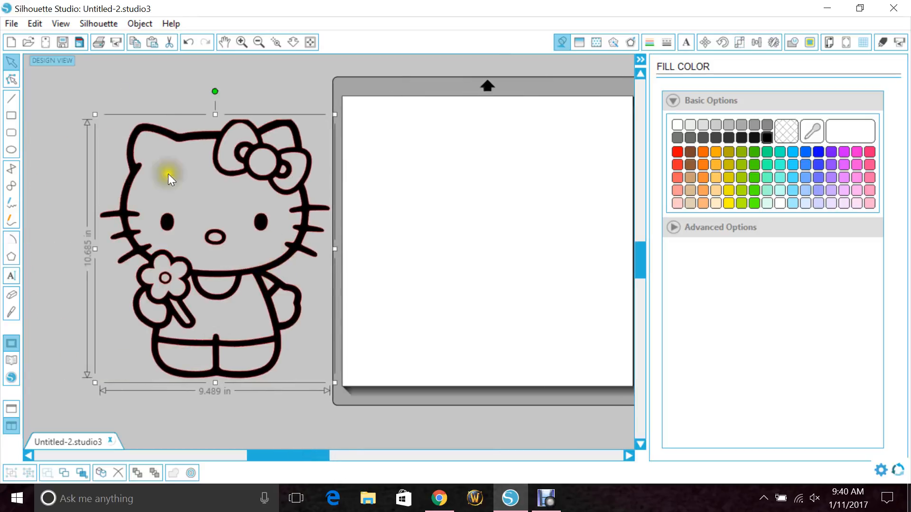
{"action": "left_click_drag", "start_coordinate": [255, 280], "coordinate": [252, 264]}
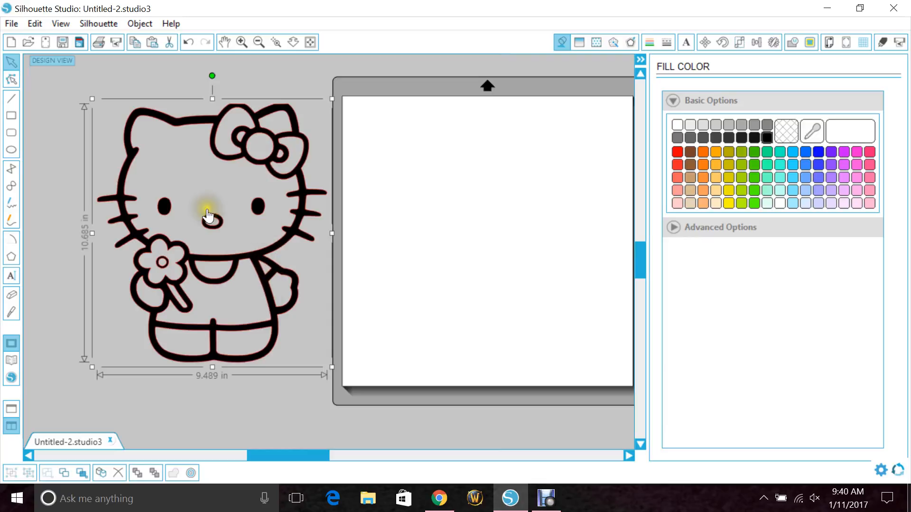
{"action": "left_click_drag", "start_coordinate": [261, 301], "coordinate": [534, 310]}
{"action": "left_click", "coordinate": [786, 131]}
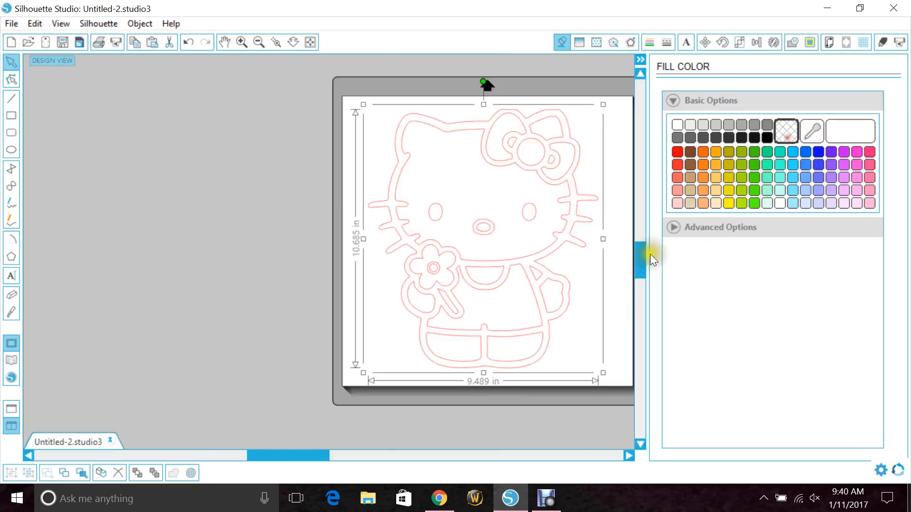
Release the tracing's compound path into separate shapes and deselect them
{"action": "left_click_drag", "start_coordinate": [300, 455], "coordinate": [341, 474]}
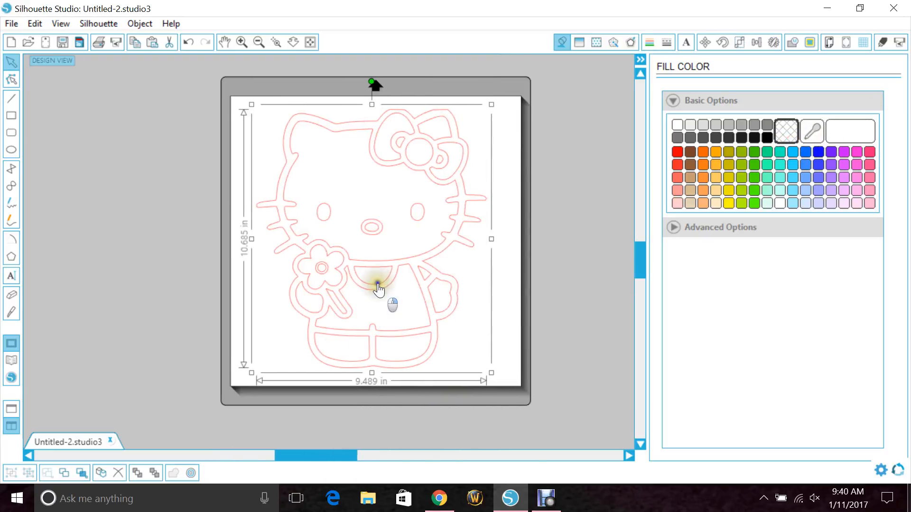
{"action": "right_click", "coordinate": [376, 292]}
{"action": "left_click", "coordinate": [462, 406]}
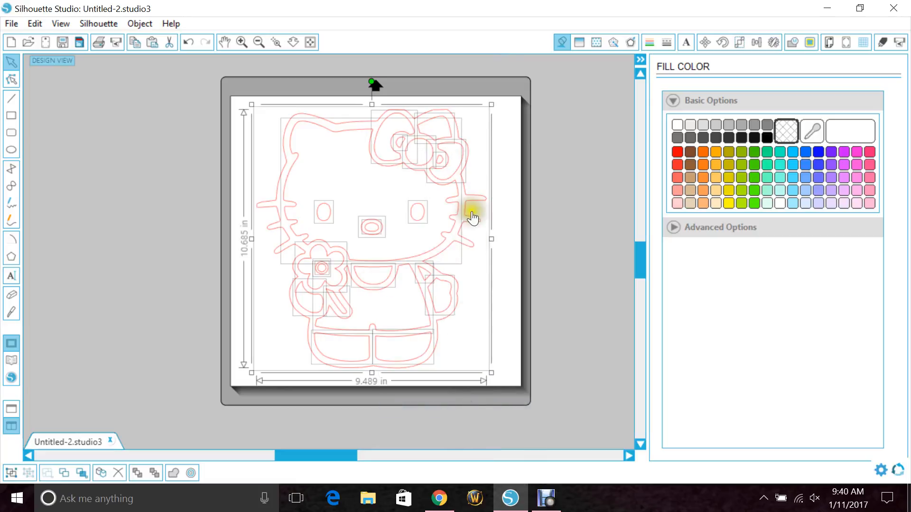
{"action": "left_click", "coordinate": [520, 365]}
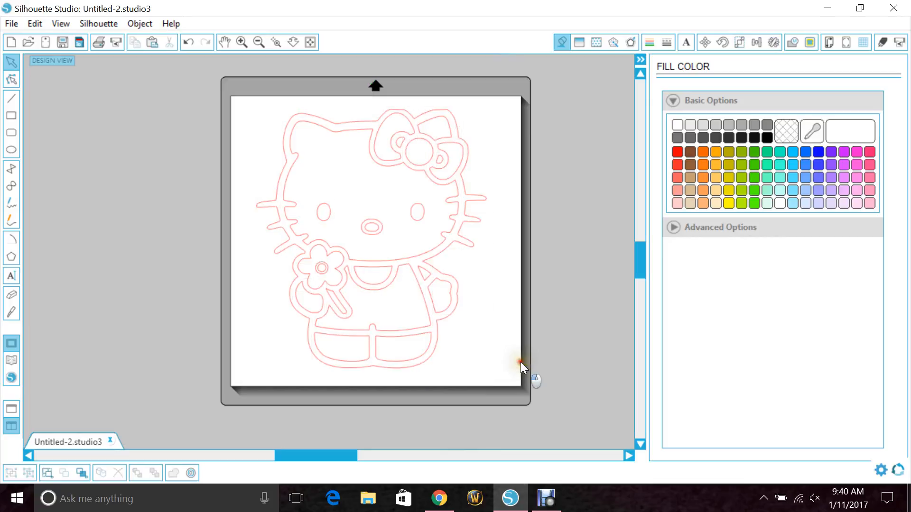
Move the outermost outline off the right of the page beside the other pieces and fill it with black
{"action": "left_click_drag", "start_coordinate": [332, 463], "coordinate": [343, 459]}
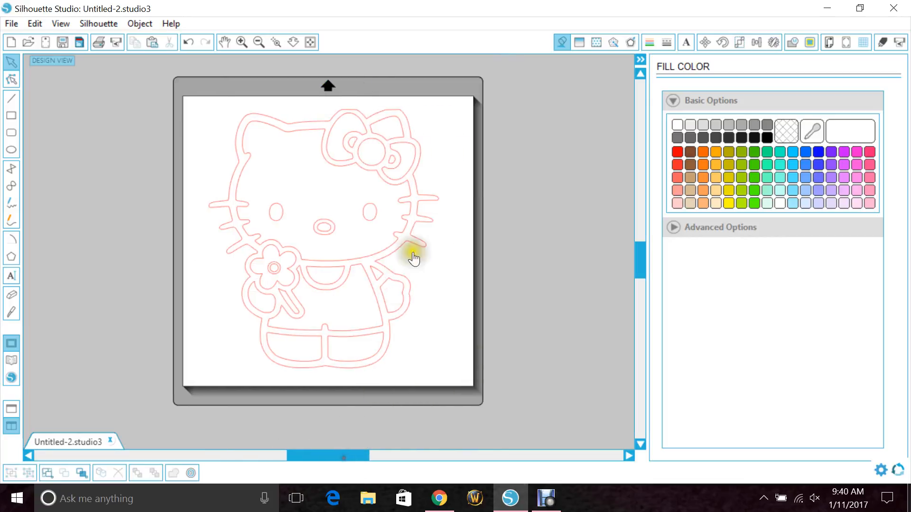
{"action": "left_click_drag", "start_coordinate": [420, 246], "coordinate": [586, 268]}
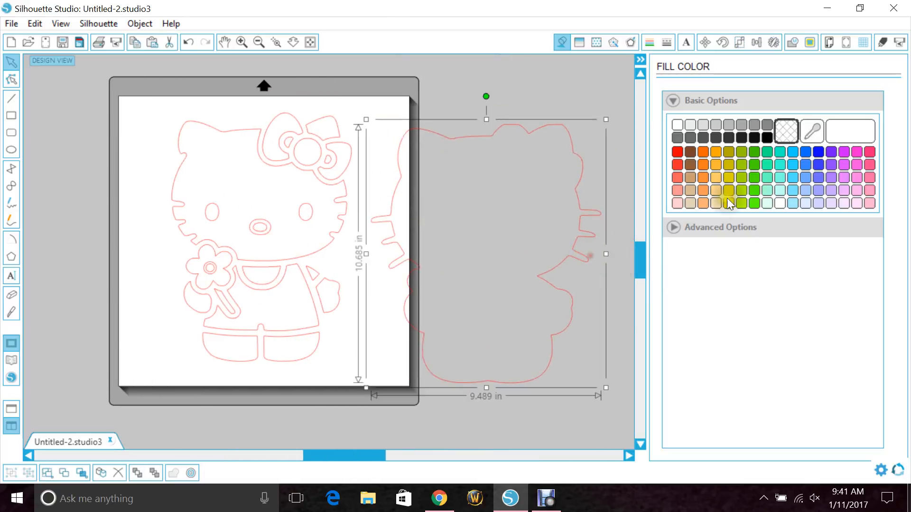
{"action": "left_click", "coordinate": [767, 138]}
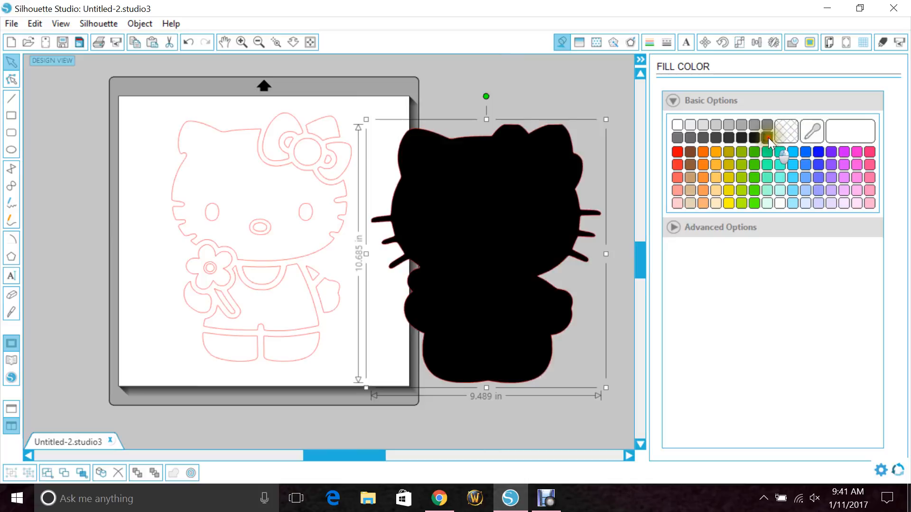
{"action": "left_click_drag", "start_coordinate": [491, 297], "coordinate": [491, 302]}
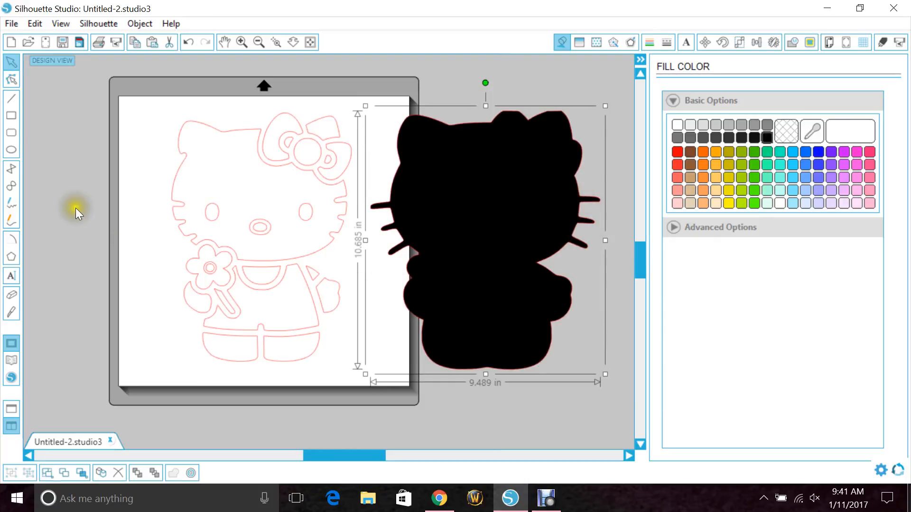
{"action": "left_click", "coordinate": [90, 181]}
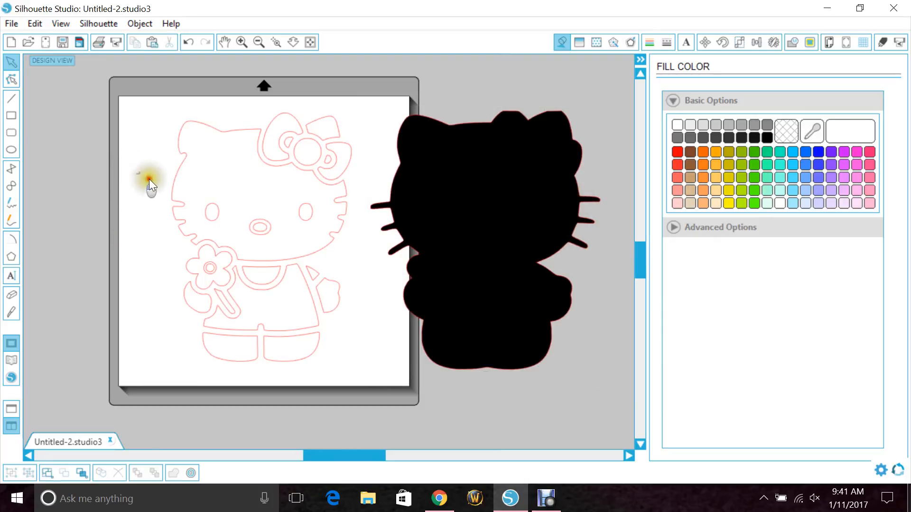
Combine the head, eyes, outer nose outline, hands, feet and right ear into one compound path
{"action": "left_click_drag", "start_coordinate": [149, 181], "coordinate": [208, 213]}
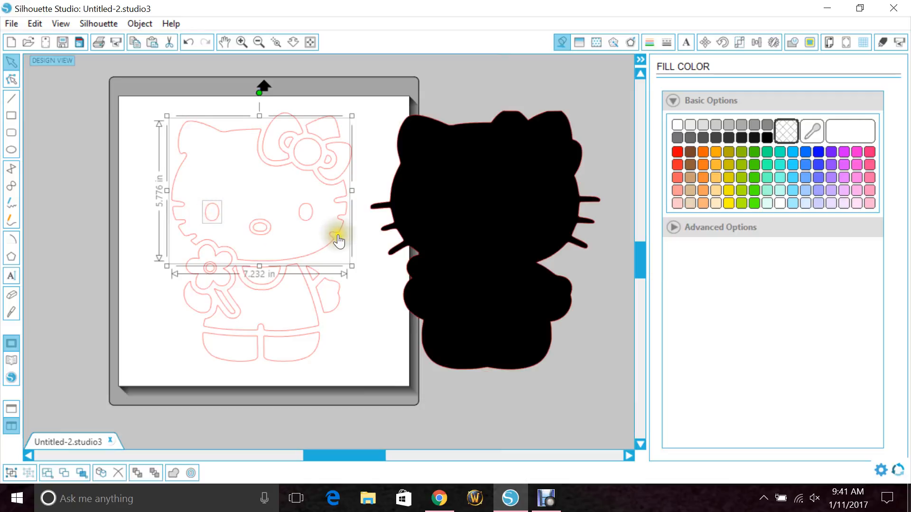
{"action": "left_click_drag", "start_coordinate": [317, 212], "coordinate": [311, 209]}
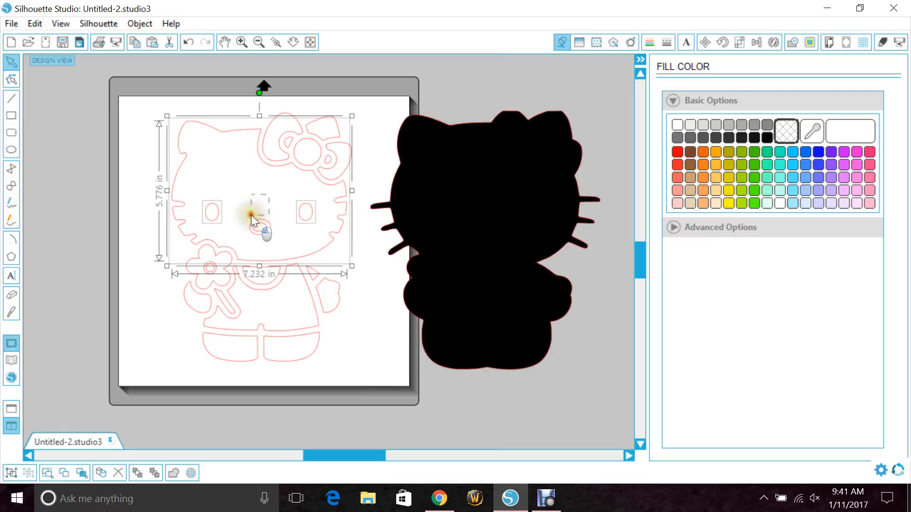
{"action": "left_click_drag", "start_coordinate": [246, 220], "coordinate": [245, 223]}
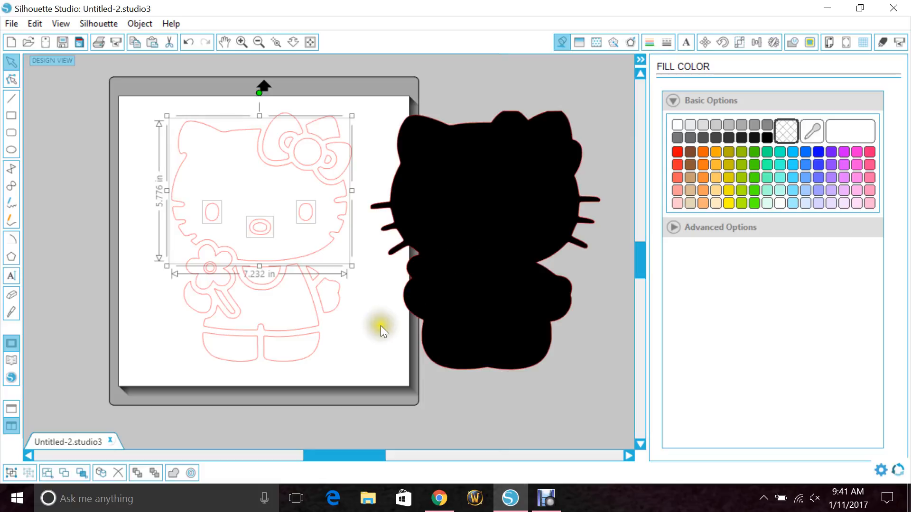
{"action": "left_click_drag", "start_coordinate": [358, 337], "coordinate": [336, 309]}
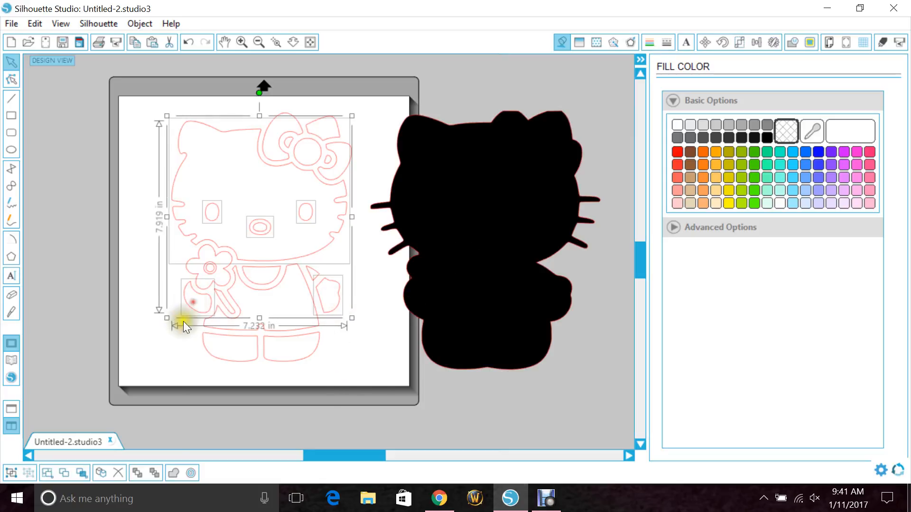
{"action": "left_click_drag", "start_coordinate": [228, 369], "coordinate": [274, 363]}
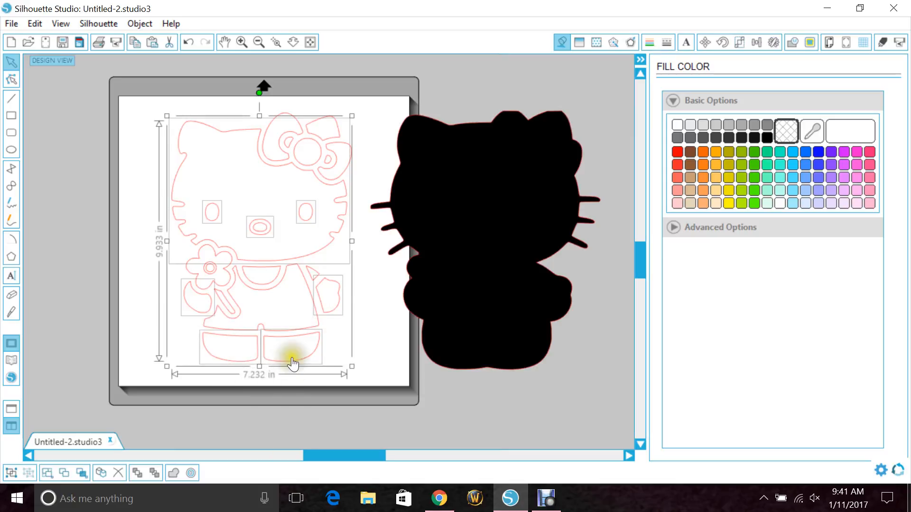
{"action": "left_click_drag", "start_coordinate": [363, 118], "coordinate": [335, 132]}
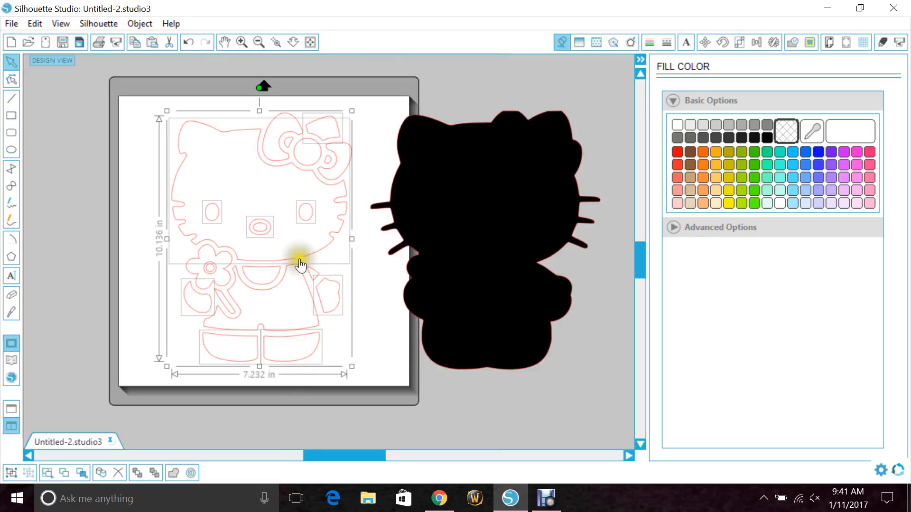
{"action": "right_click", "coordinate": [284, 350]}
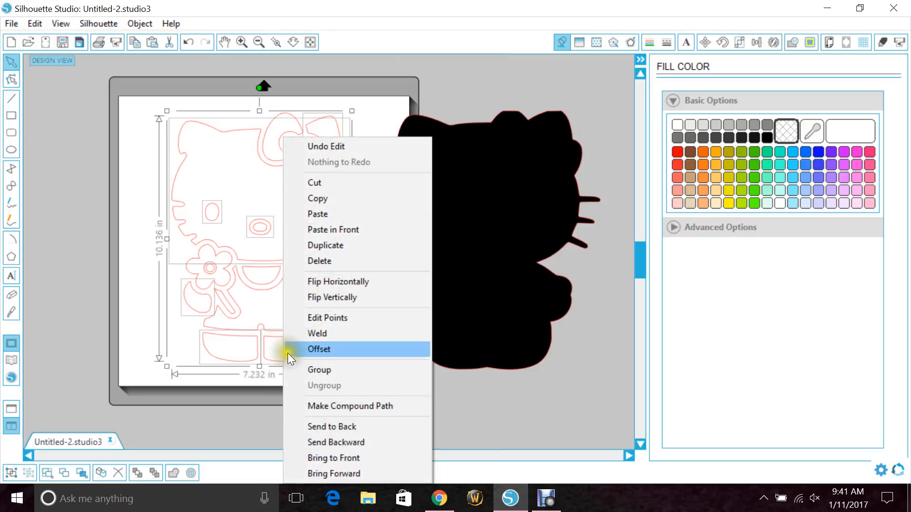
{"action": "left_click", "coordinate": [311, 406]}
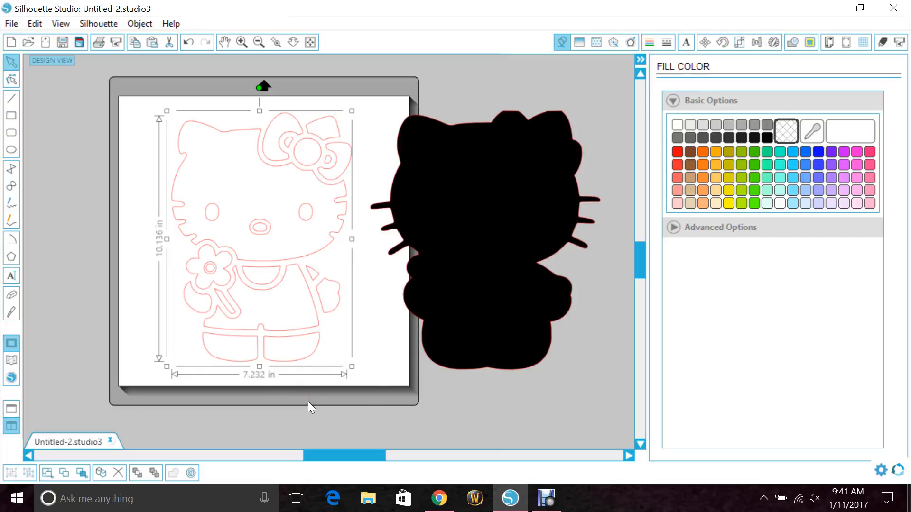
Fill the head, hands and feet compound path with white and align it over the black silhouette
{"action": "left_click", "coordinate": [677, 125]}
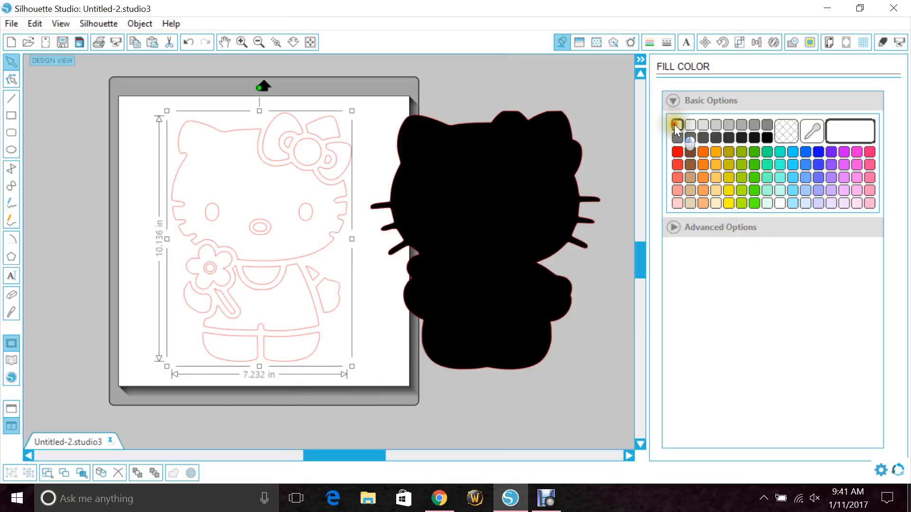
{"action": "left_click_drag", "start_coordinate": [315, 256], "coordinate": [538, 256]}
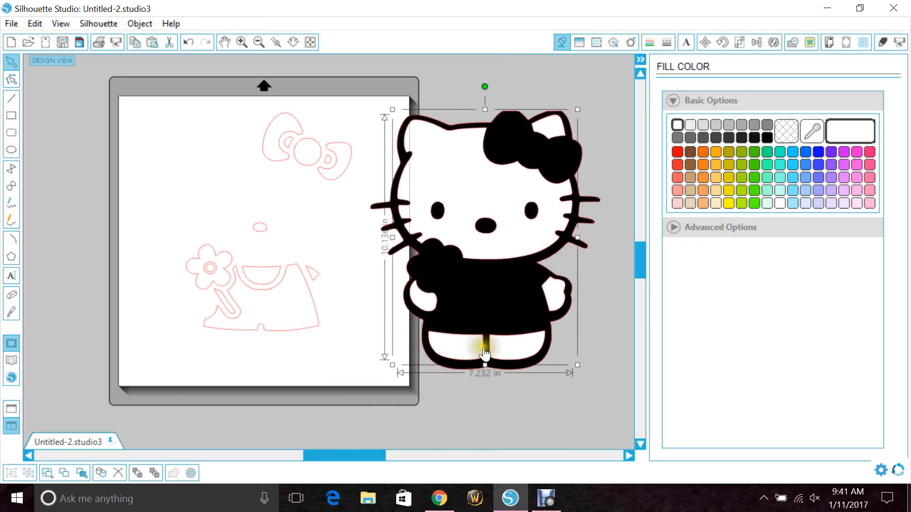
{"action": "key", "text": "Down"}
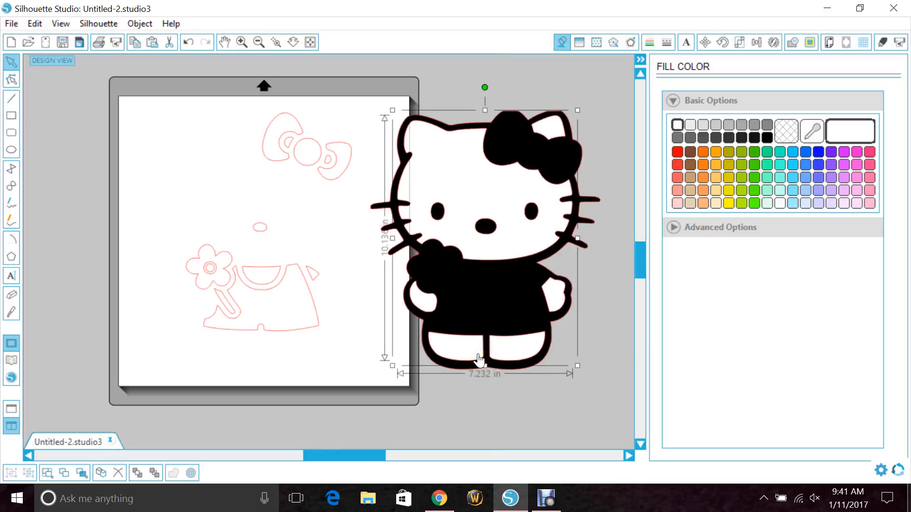
{"action": "key", "text": "Down"}
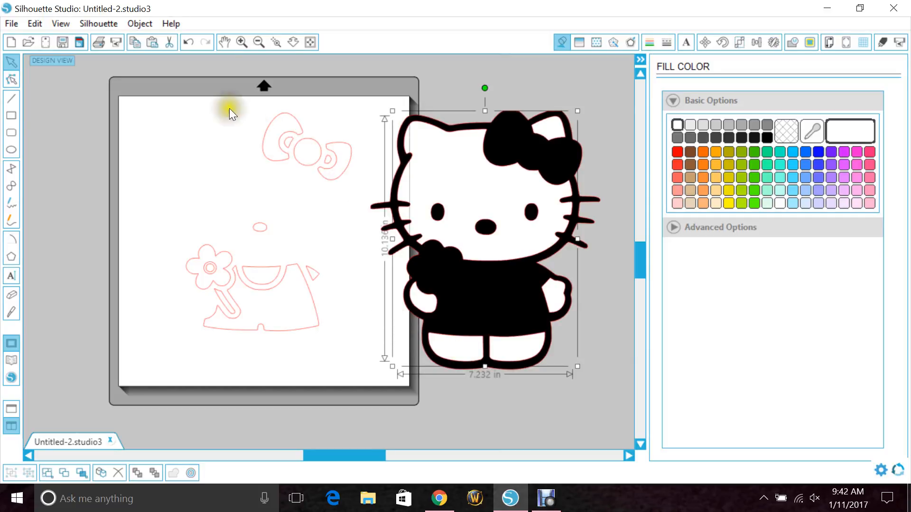
Turn the bow pieces into one bright pink compound path and align it over the silhouette's bow
{"action": "left_click_drag", "start_coordinate": [230, 95], "coordinate": [350, 179]}
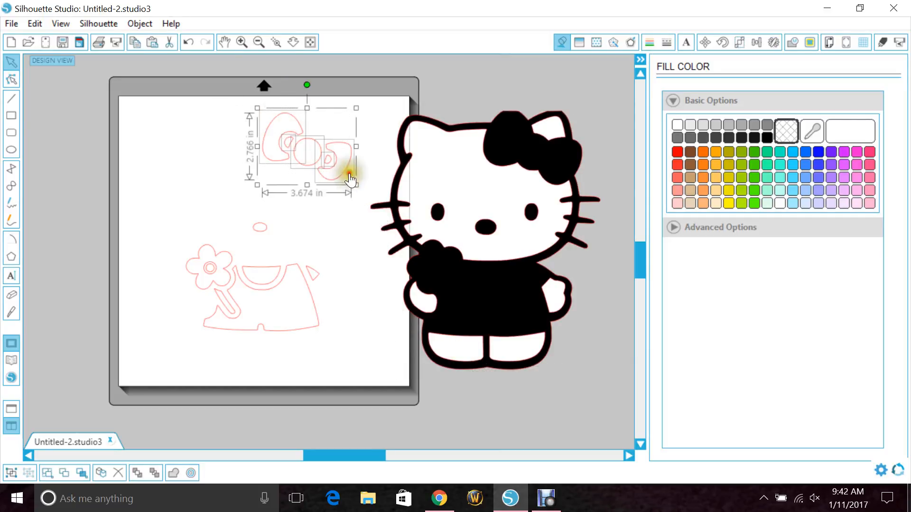
{"action": "right_click", "coordinate": [343, 169]}
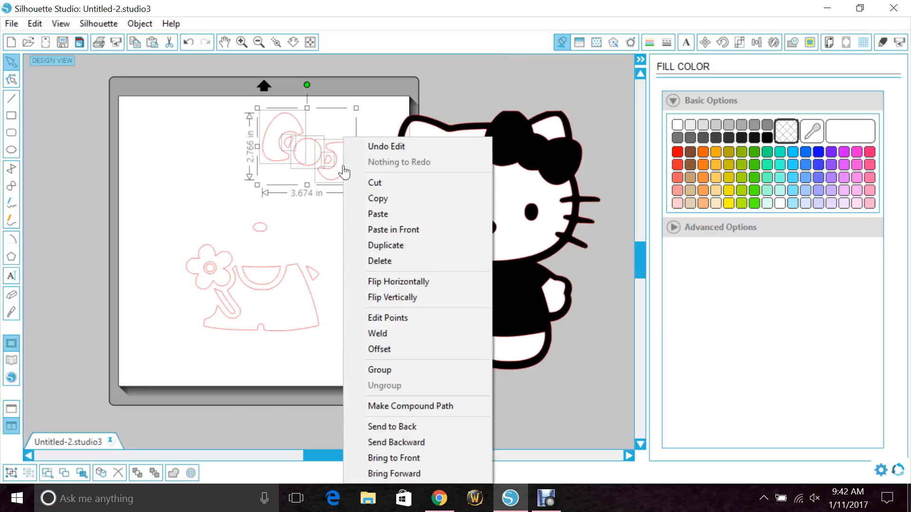
{"action": "left_click", "coordinate": [379, 406]}
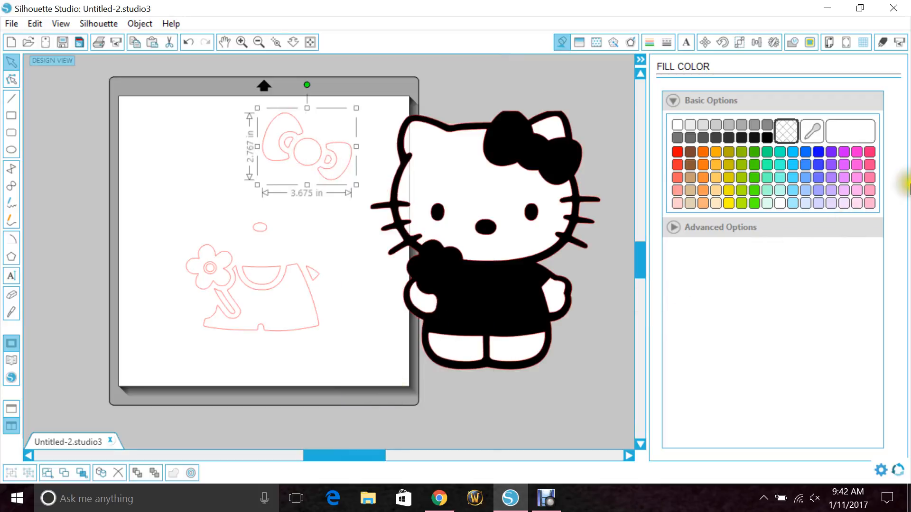
{"action": "left_click", "coordinate": [870, 152]}
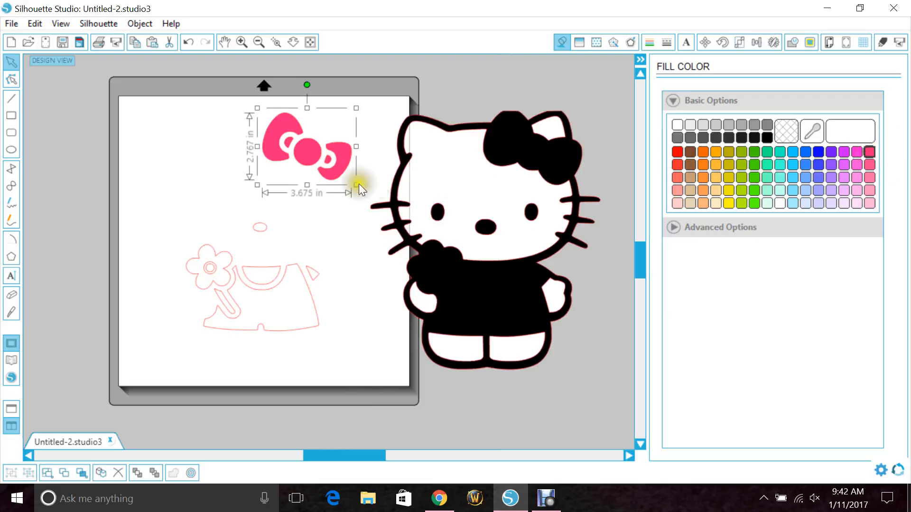
{"action": "left_click_drag", "start_coordinate": [330, 180], "coordinate": [556, 181]}
Fill the inner nose oval with yellow and place it inside the black nose on the face
{"action": "left_click_drag", "start_coordinate": [234, 189], "coordinate": [289, 235]}
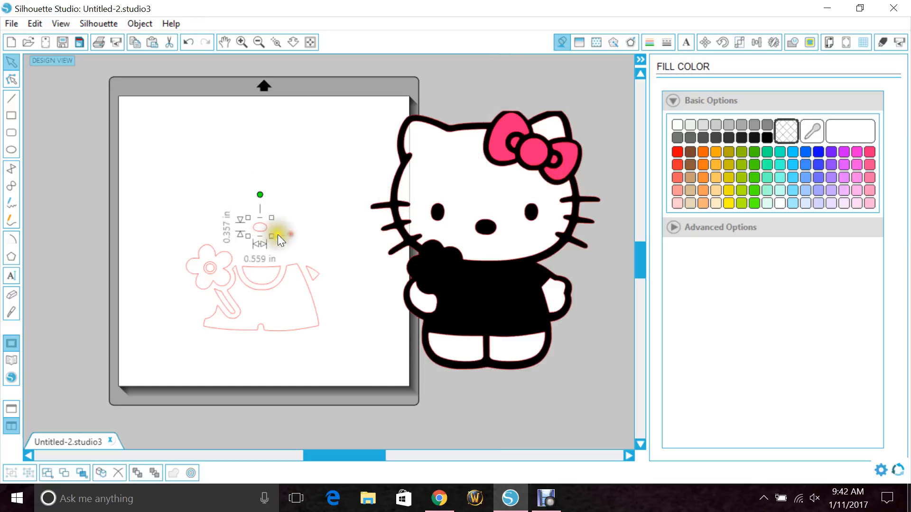
{"action": "right_click", "coordinate": [260, 237]}
{"action": "left_click", "coordinate": [246, 228]}
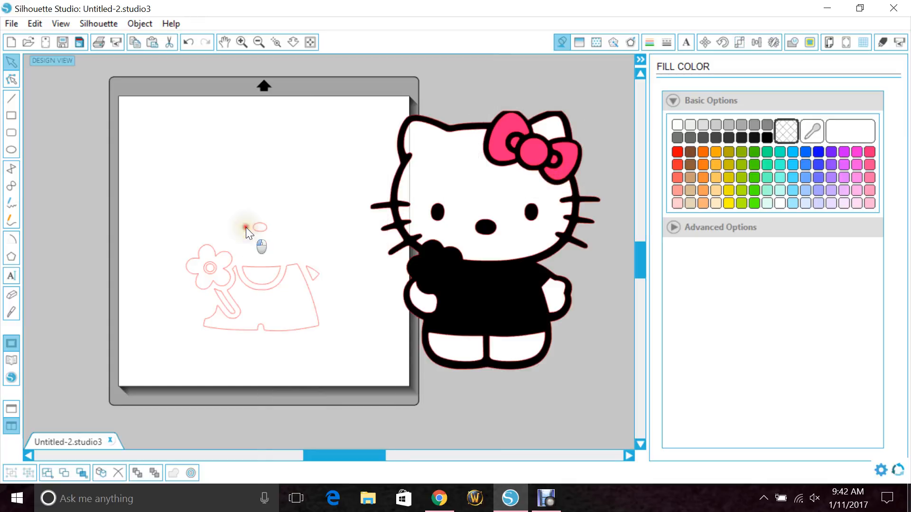
{"action": "left_click", "coordinate": [260, 227]}
{"action": "left_click", "coordinate": [729, 204]}
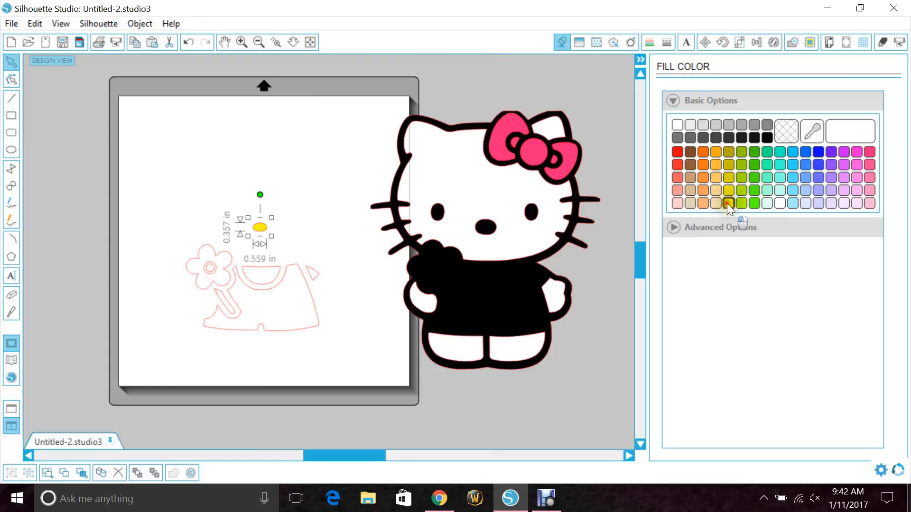
{"action": "left_click_drag", "start_coordinate": [518, 234], "coordinate": [490, 233]}
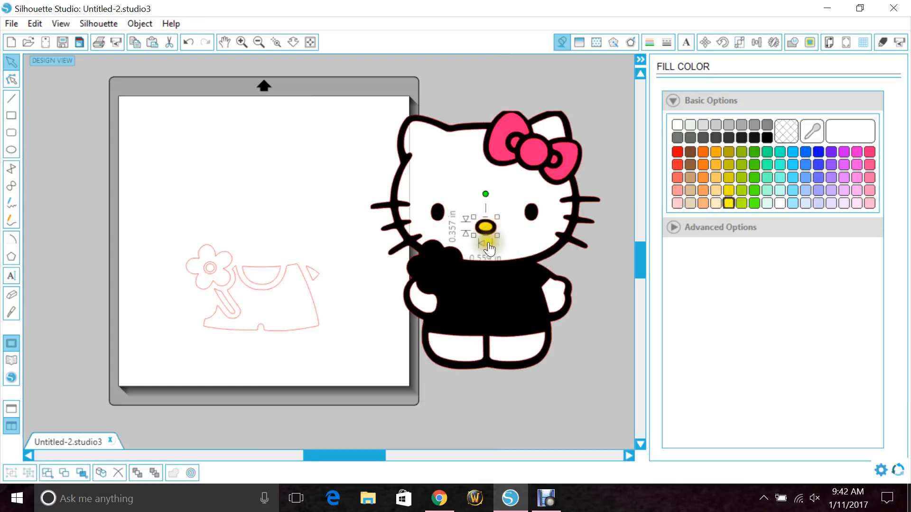
Enlarge the yellow nose to about 0.726 by 0.464 in, centre it inside the black nose outline and deselect it
{"action": "left_click", "coordinate": [277, 42]}
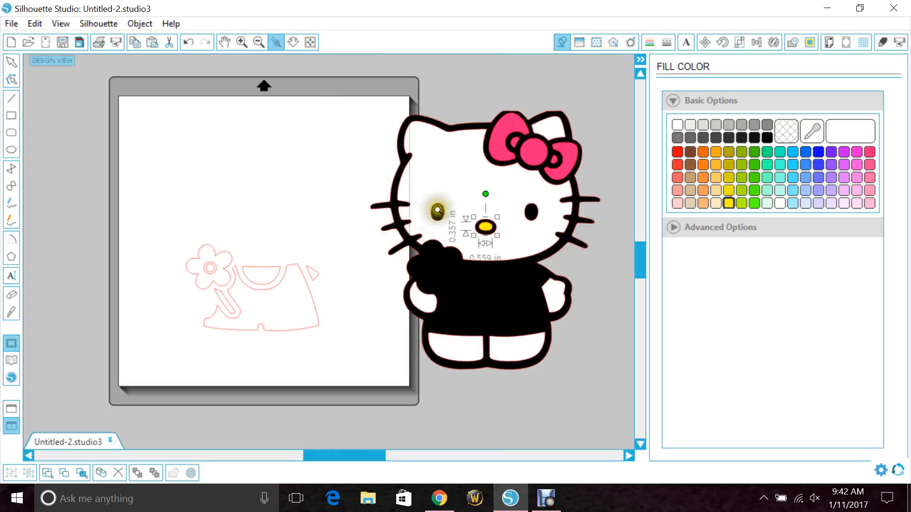
{"action": "left_click_drag", "start_coordinate": [433, 205], "coordinate": [575, 258]}
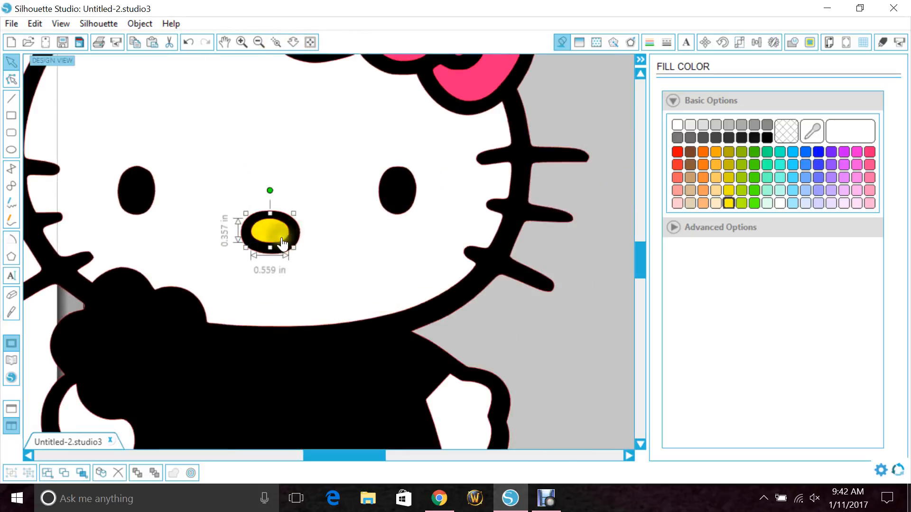
{"action": "left_click_drag", "start_coordinate": [293, 248], "coordinate": [280, 234]}
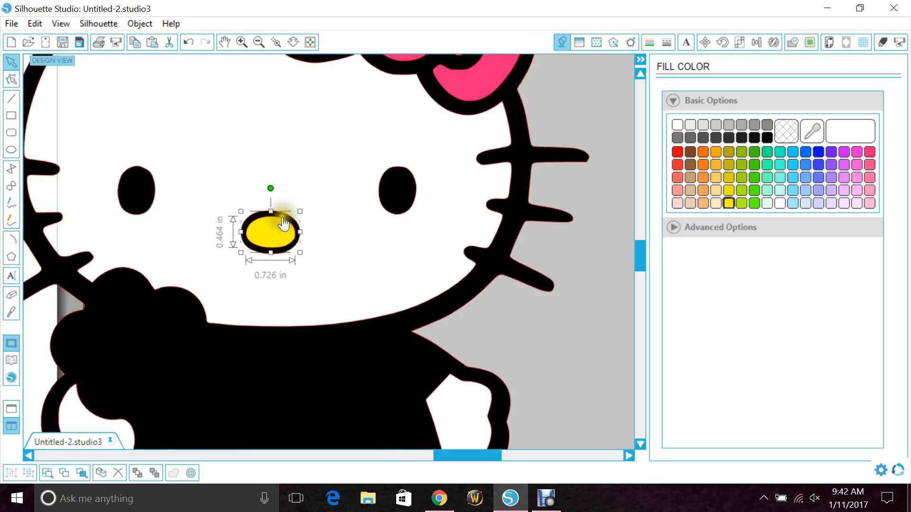
{"action": "left_click", "coordinate": [579, 339]}
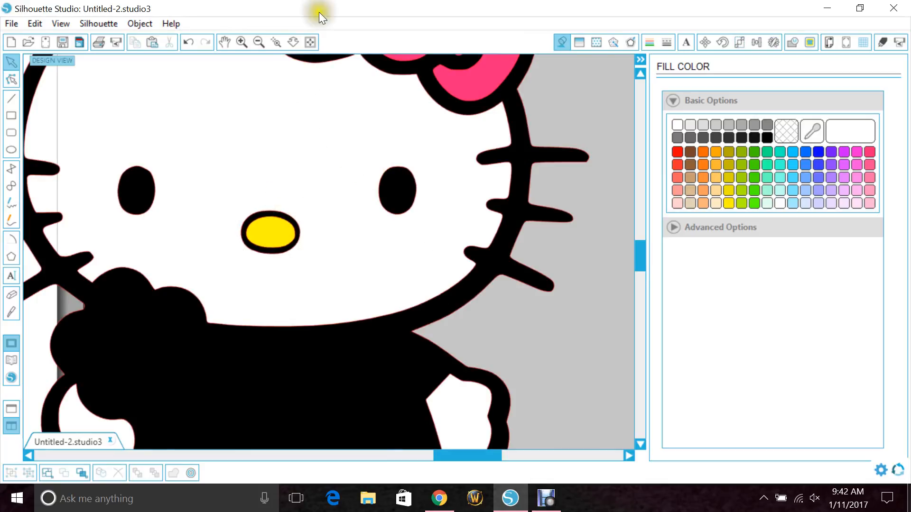
Combine the shirt body, neckline piece and sleeve into one compound path
{"action": "left_click", "coordinate": [257, 42]}
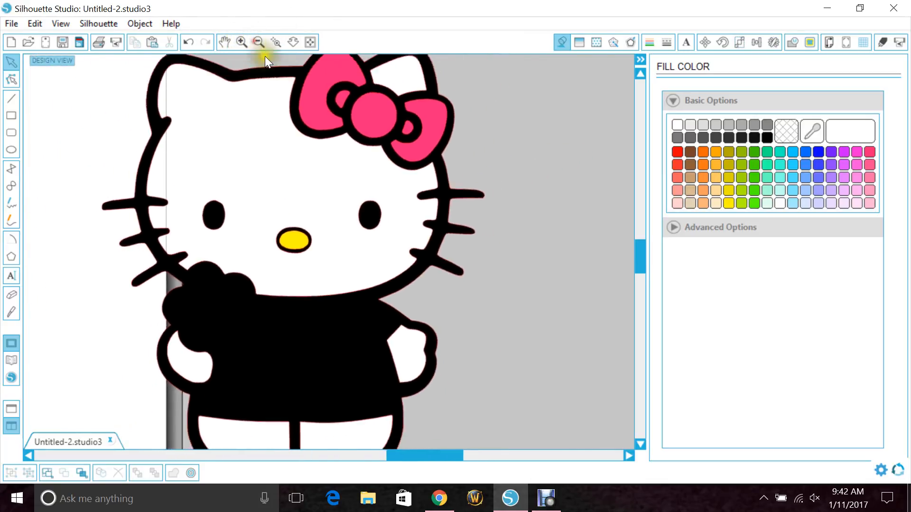
{"action": "left_click_drag", "start_coordinate": [403, 457], "coordinate": [377, 457]}
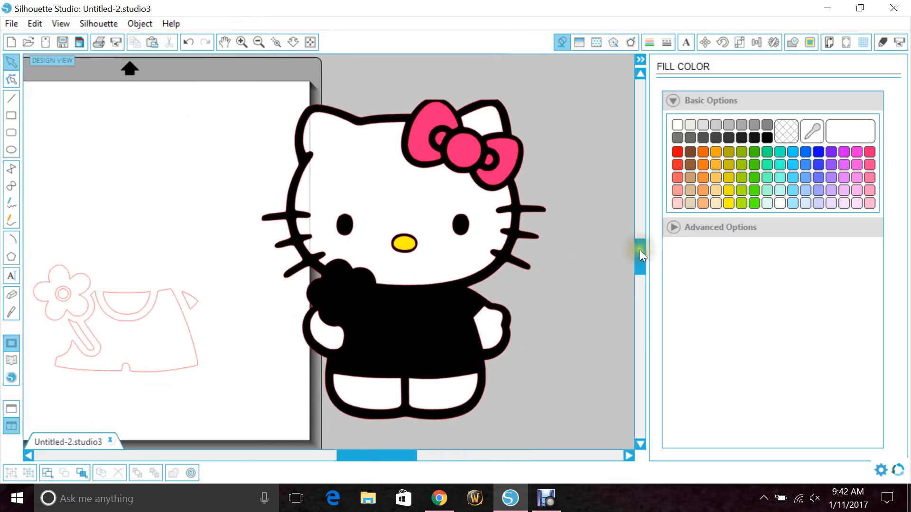
{"action": "scroll", "coordinate": [636, 248], "scroll_direction": "down", "scroll_amount": 2}
{"action": "left_click", "coordinate": [159, 259]}
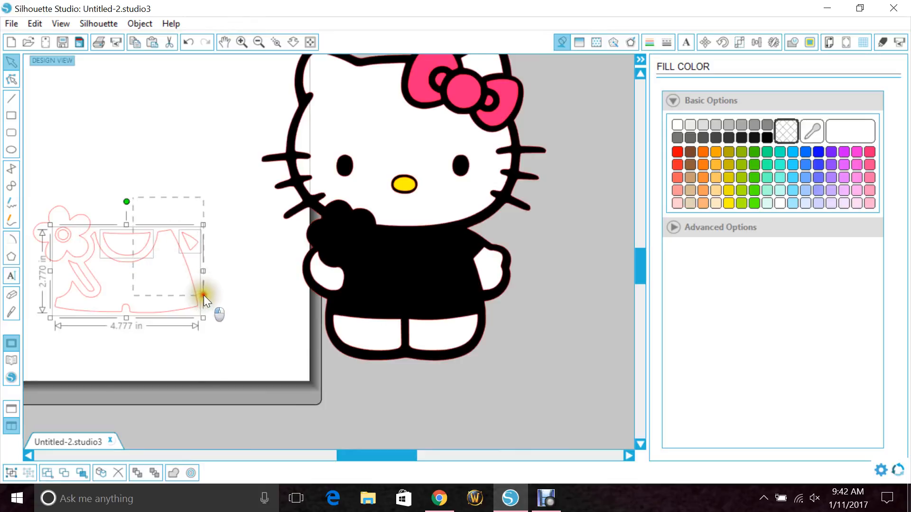
{"action": "right_click", "coordinate": [149, 290]}
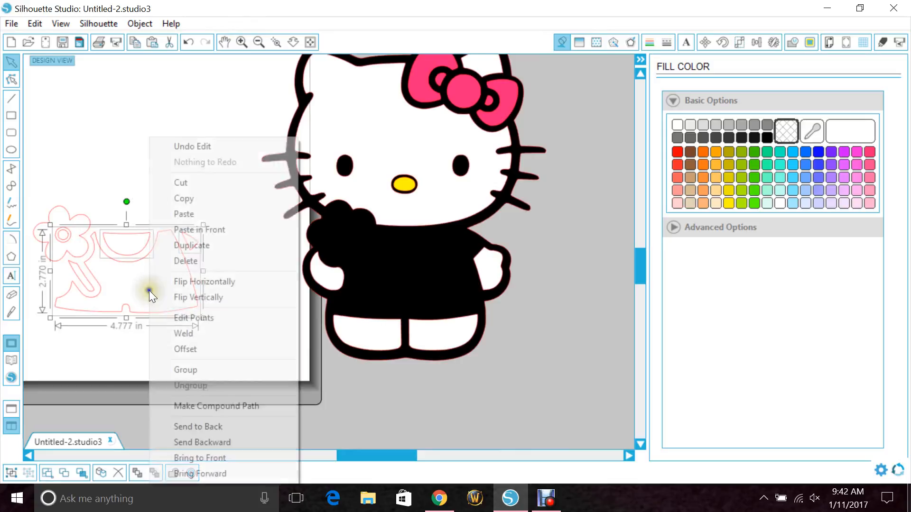
{"action": "left_click", "coordinate": [204, 404]}
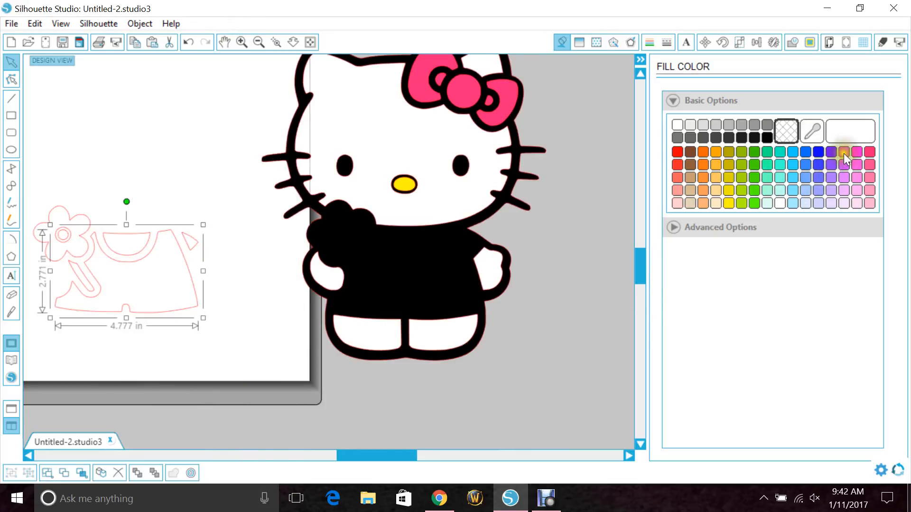
Fill the shirt compound path with light purple, align it over the silhouette's body and deselect it
{"action": "left_click", "coordinate": [844, 192]}
{"action": "left_click_drag", "start_coordinate": [148, 279], "coordinate": [414, 274]}
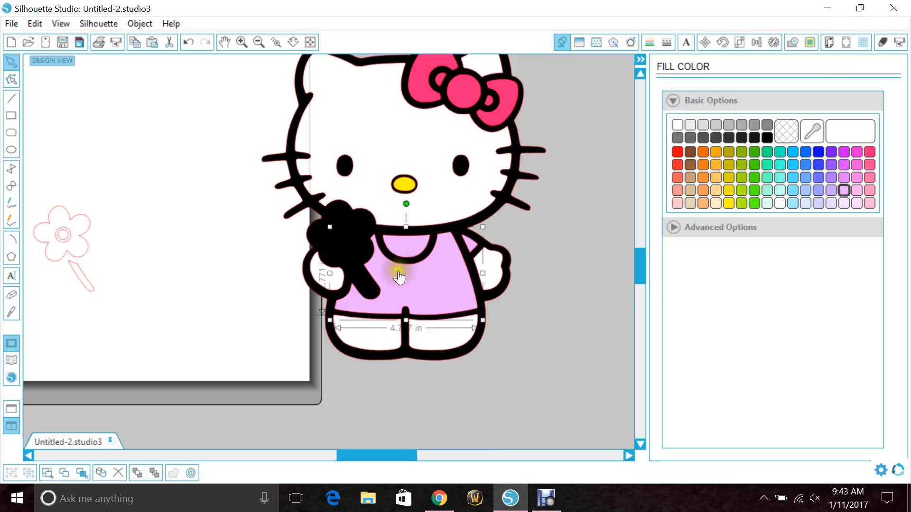
{"action": "left_click", "coordinate": [102, 343]}
{"action": "left_click_drag", "start_coordinate": [360, 458], "coordinate": [343, 457]}
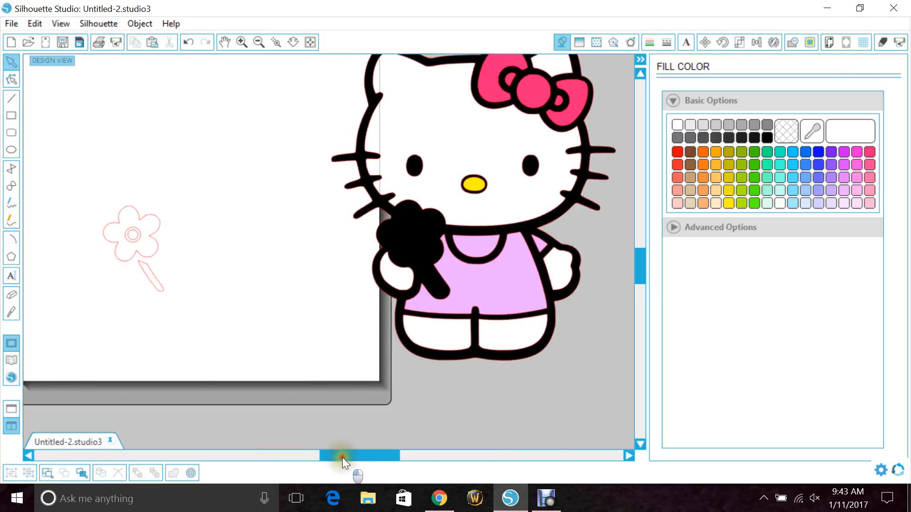
{"action": "left_click", "coordinate": [127, 258]}
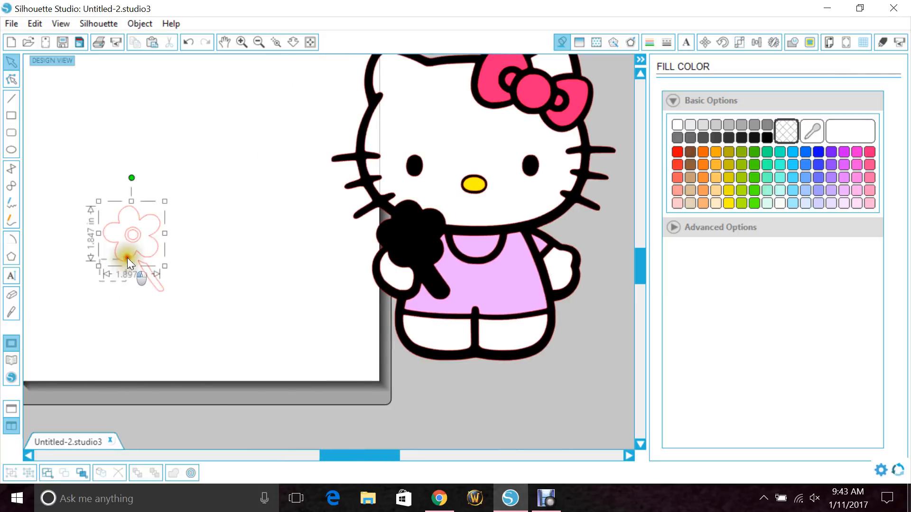
{"action": "left_click", "coordinate": [678, 156]}
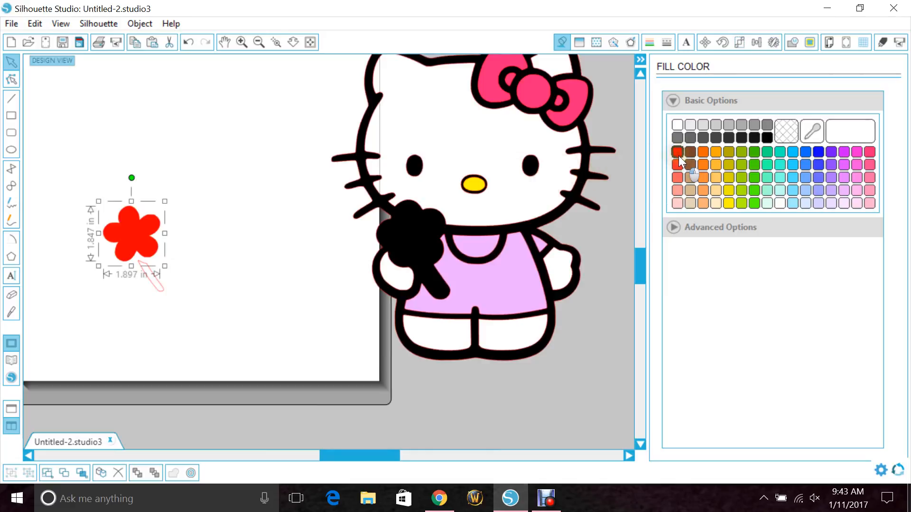
{"action": "left_click", "coordinate": [192, 42]}
Turn the flower outline and its outer centre ring into one red compound path and align it over the silhouette's flower
{"action": "left_click_drag", "start_coordinate": [190, 265], "coordinate": [135, 241]}
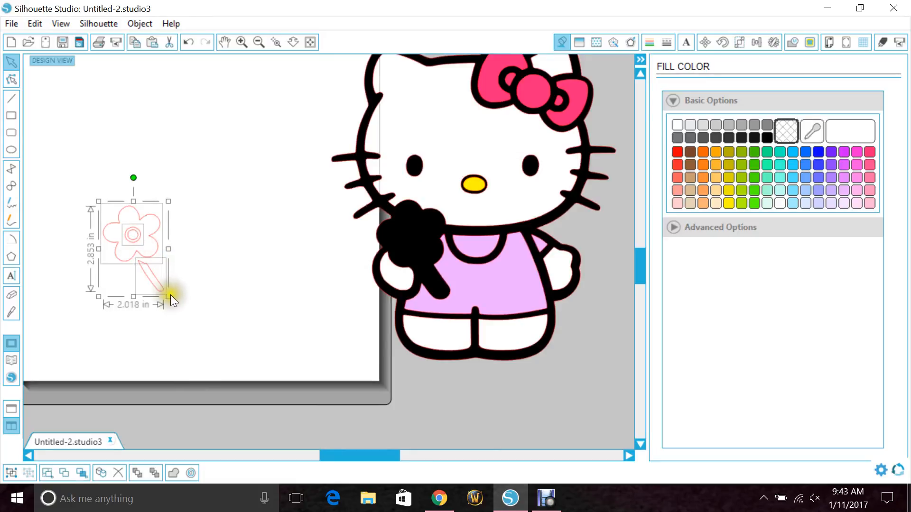
{"action": "left_click", "coordinate": [157, 290], "text": "shift"}
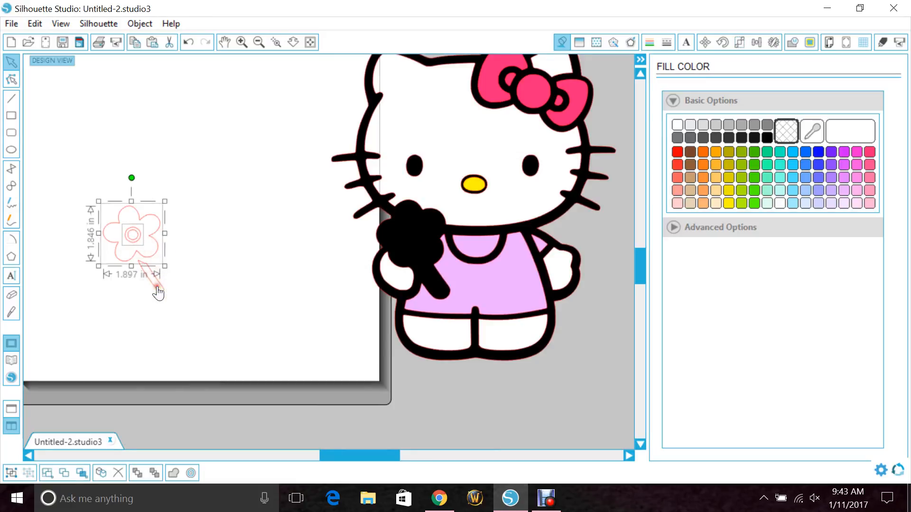
{"action": "right_click", "coordinate": [149, 244]}
{"action": "left_click", "coordinate": [199, 403]}
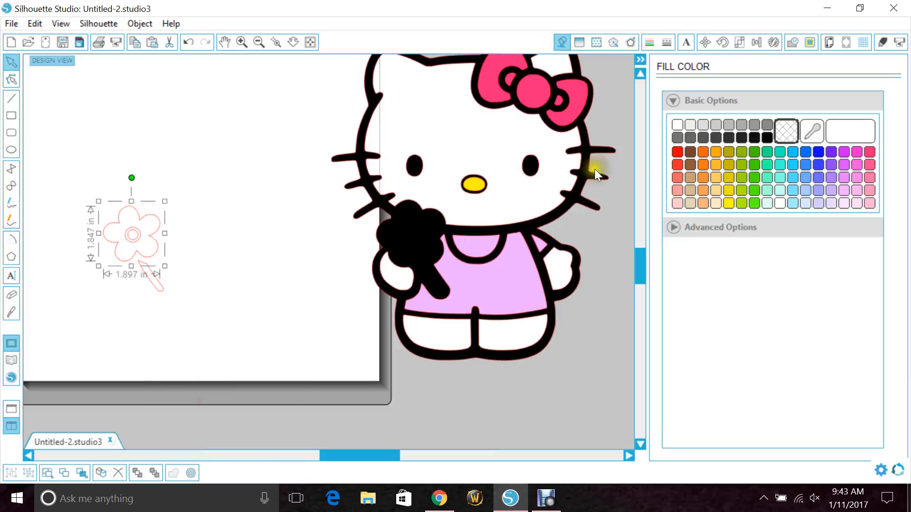
{"action": "left_click", "coordinate": [677, 152]}
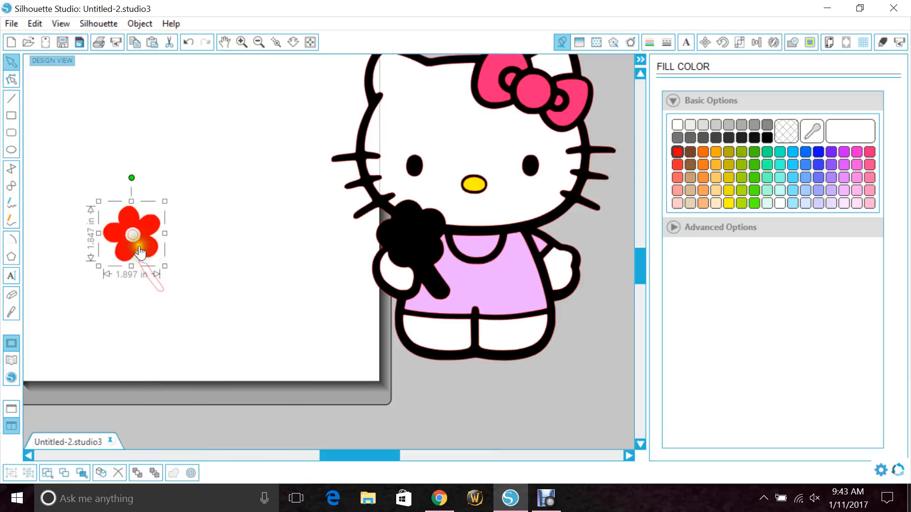
{"action": "left_click_drag", "start_coordinate": [139, 252], "coordinate": [420, 254]}
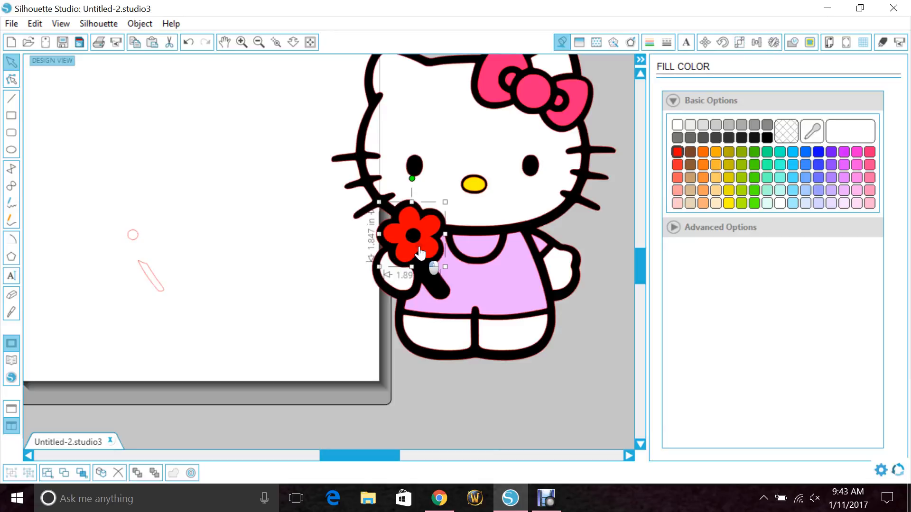
Fill the small flower centre circle with yellow and position it in the middle of the red flower
{"action": "left_click", "coordinate": [133, 234]}
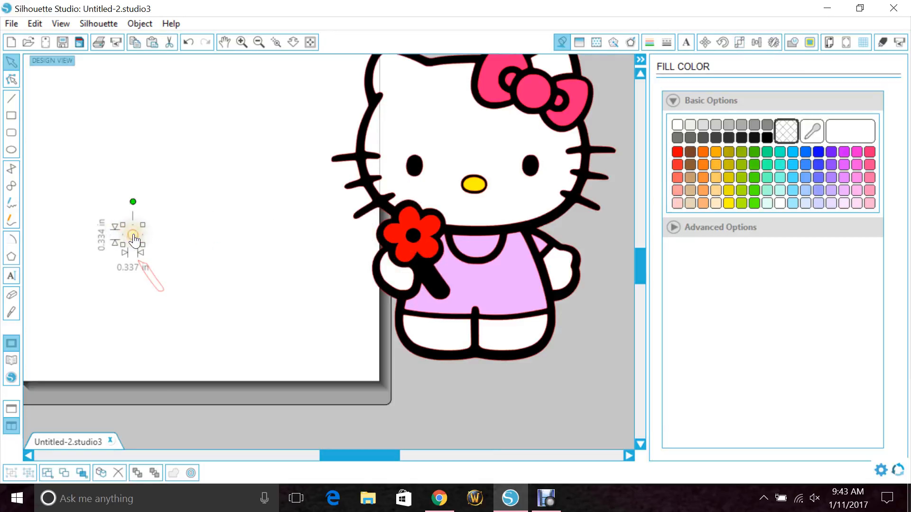
{"action": "left_click", "coordinate": [725, 206]}
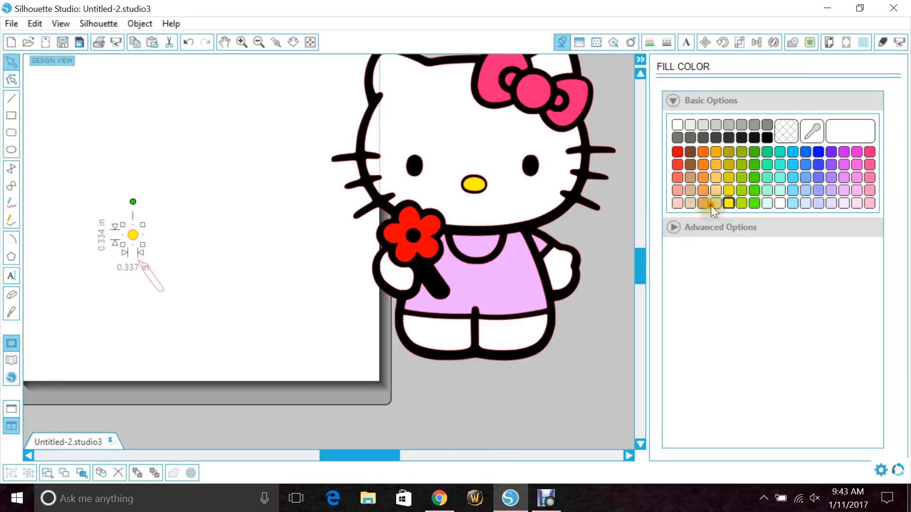
{"action": "left_click_drag", "start_coordinate": [132, 235], "coordinate": [412, 240]}
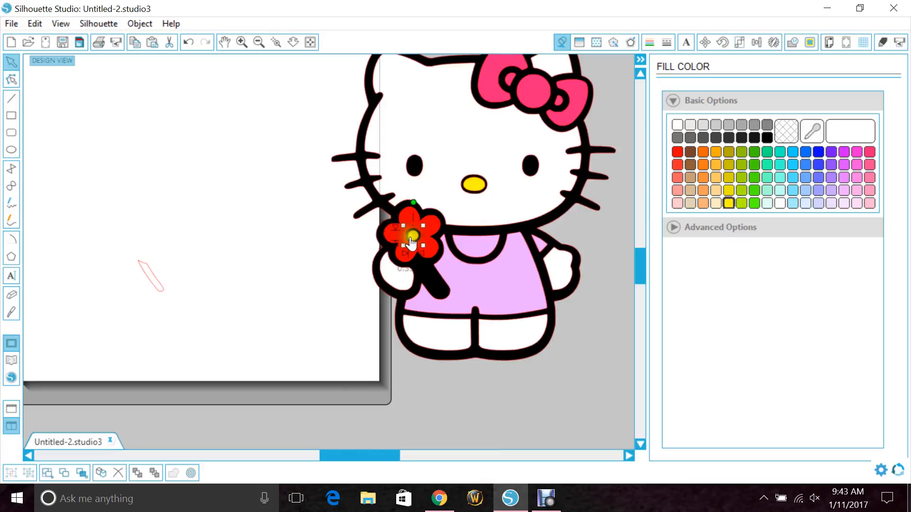
{"action": "left_click_drag", "start_coordinate": [411, 242], "coordinate": [410, 242]}
Group the yellow flower centre with the yellow nose
{"action": "left_click", "coordinate": [471, 188], "text": "shift"}
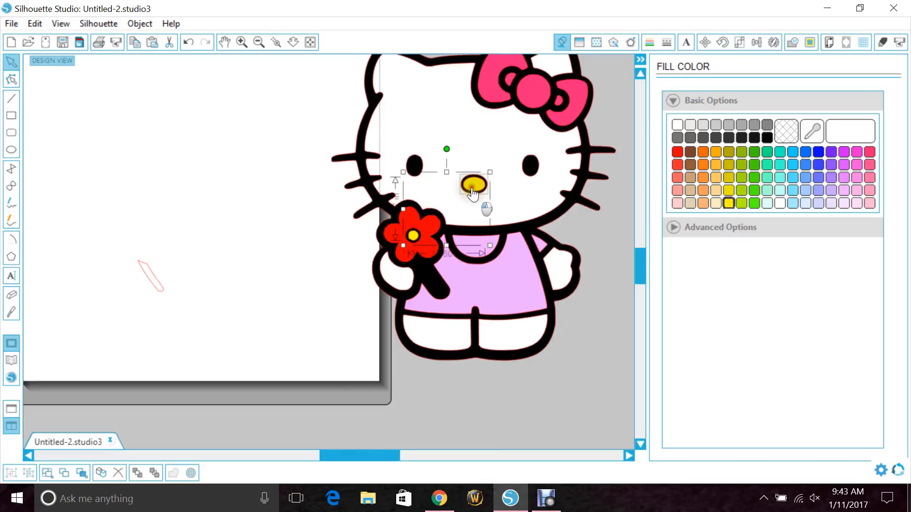
{"action": "right_click", "coordinate": [468, 195]}
{"action": "left_click", "coordinate": [483, 366]}
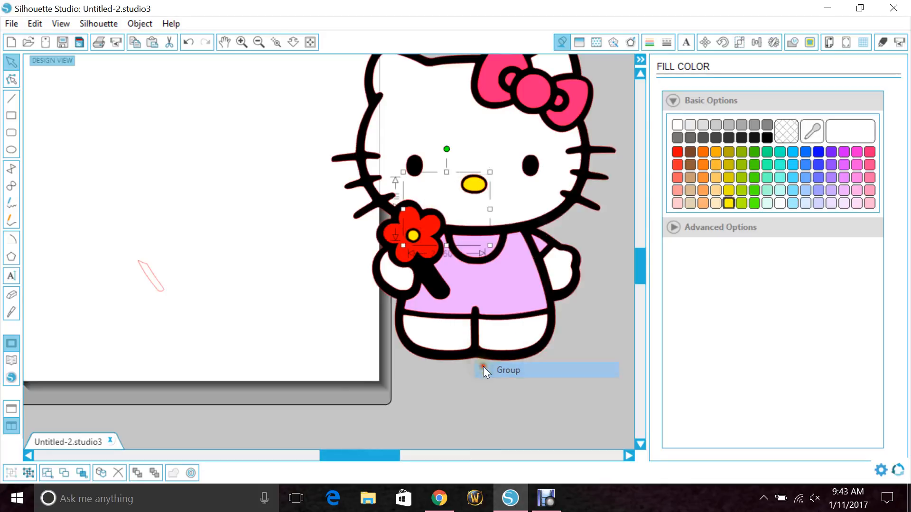
{"action": "mouse_move", "coordinate": [469, 188]}
{"action": "left_mouse_down"}
{"action": "mouse_move", "coordinate": [315, 192]}
{"action": "mouse_move", "coordinate": [471, 191]}
{"action": "left_mouse_up"}
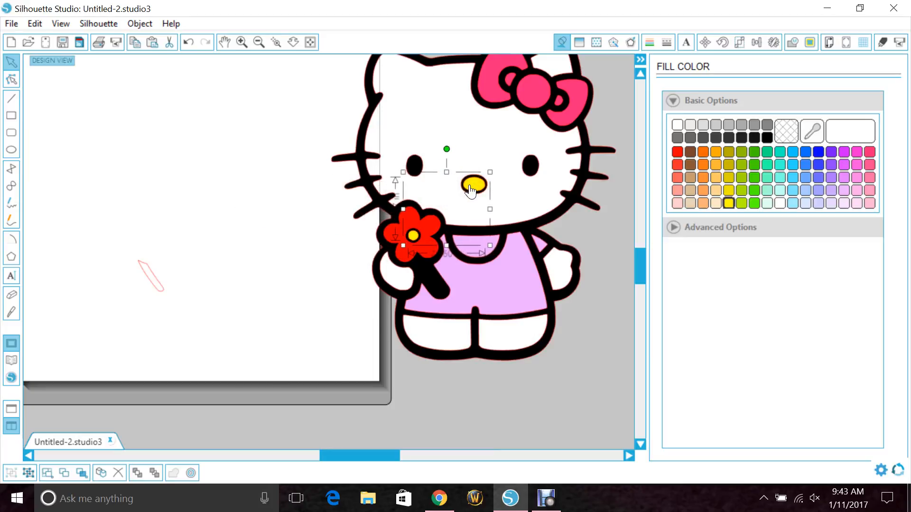
Fill the flower stem with green, align it over the silhouette's stem and deselect it
{"action": "left_click", "coordinate": [151, 276]}
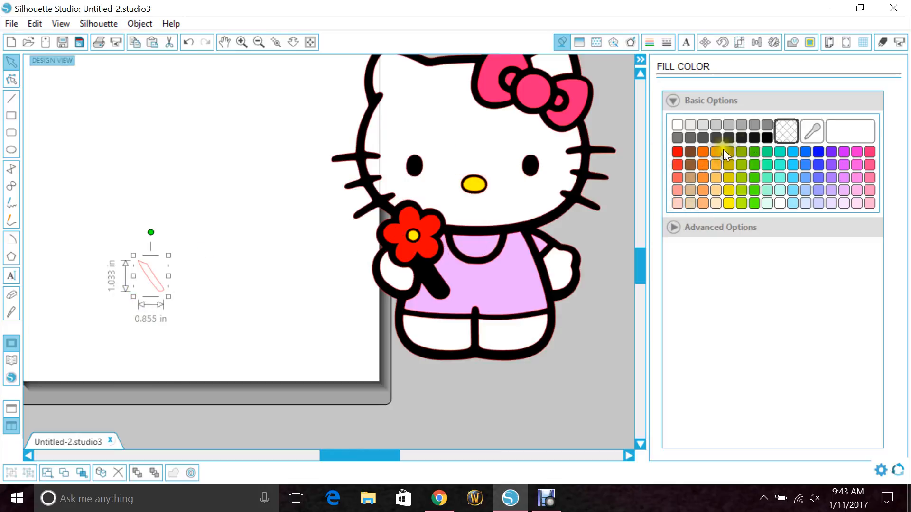
{"action": "left_click", "coordinate": [754, 177]}
{"action": "left_click_drag", "start_coordinate": [156, 290], "coordinate": [434, 291]}
{"action": "left_click", "coordinate": [323, 285]}
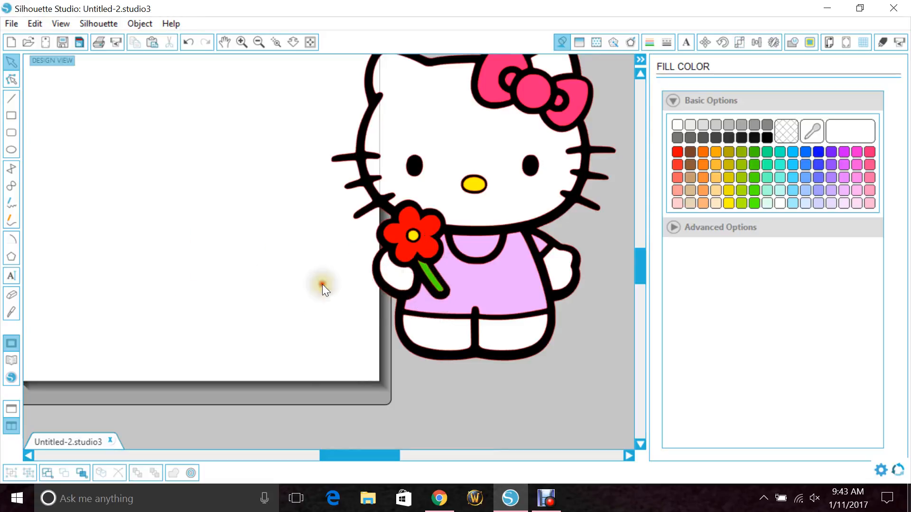
Move all the assembled Hello Kitty pieces together onto the page and deselect them
{"action": "left_click", "coordinate": [259, 41]}
{"action": "left_click", "coordinate": [472, 327]}
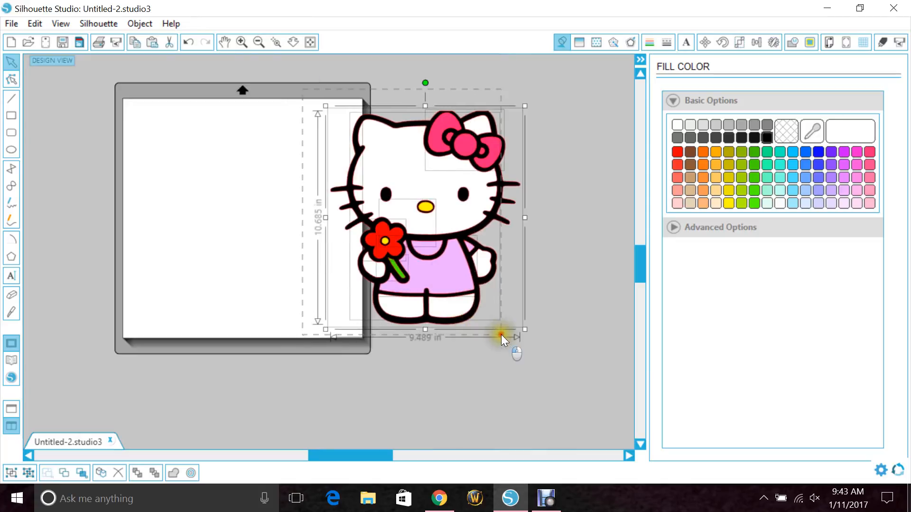
{"action": "left_click_drag", "start_coordinate": [473, 311], "coordinate": [306, 311]}
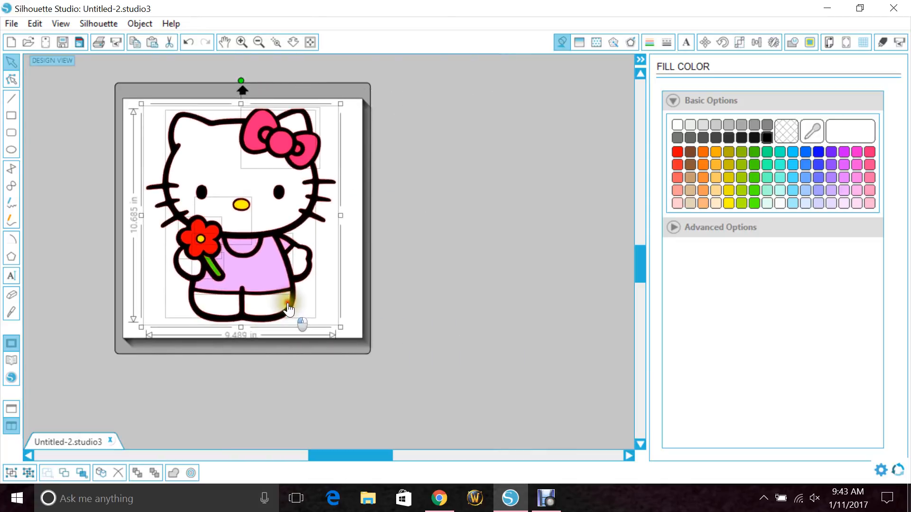
{"action": "left_click", "coordinate": [349, 300]}
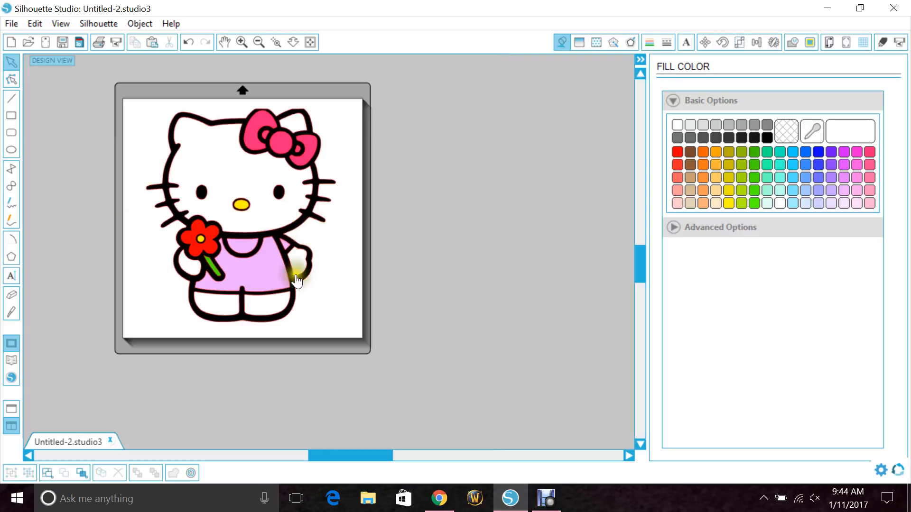
Group all the Hello Kitty pieces on the page into one object
{"action": "left_click_drag", "start_coordinate": [144, 96], "coordinate": [326, 328]}
{"action": "right_click", "coordinate": [261, 264]}
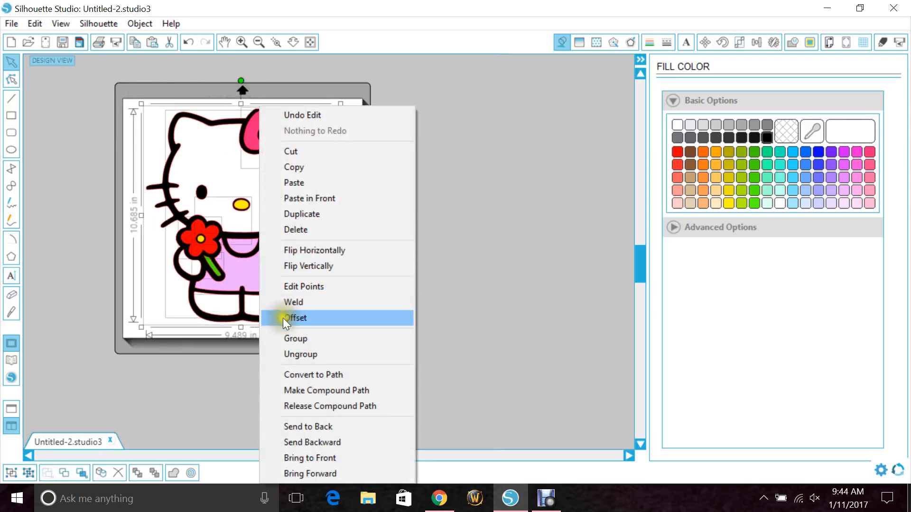
{"action": "left_click", "coordinate": [281, 334]}
Enlarge the grouped Hello Kitty slightly, position it within the page and deselect it
{"action": "mouse_move", "coordinate": [264, 303]}
{"action": "left_mouse_down"}
{"action": "mouse_move", "coordinate": [156, 325]}
{"action": "mouse_move", "coordinate": [526, 358]}
{"action": "mouse_move", "coordinate": [244, 285]}
{"action": "mouse_move", "coordinate": [263, 294]}
{"action": "left_mouse_up"}
{"action": "mouse_move", "coordinate": [340, 321]}
{"action": "left_mouse_down"}
{"action": "mouse_move", "coordinate": [452, 421]}
{"action": "mouse_move", "coordinate": [328, 317]}
{"action": "mouse_move", "coordinate": [410, 378]}
{"action": "mouse_move", "coordinate": [338, 324]}
{"action": "left_mouse_up"}
{"action": "left_click_drag", "start_coordinate": [290, 276], "coordinate": [284, 284]}
{"action": "left_click", "coordinate": [344, 287]}
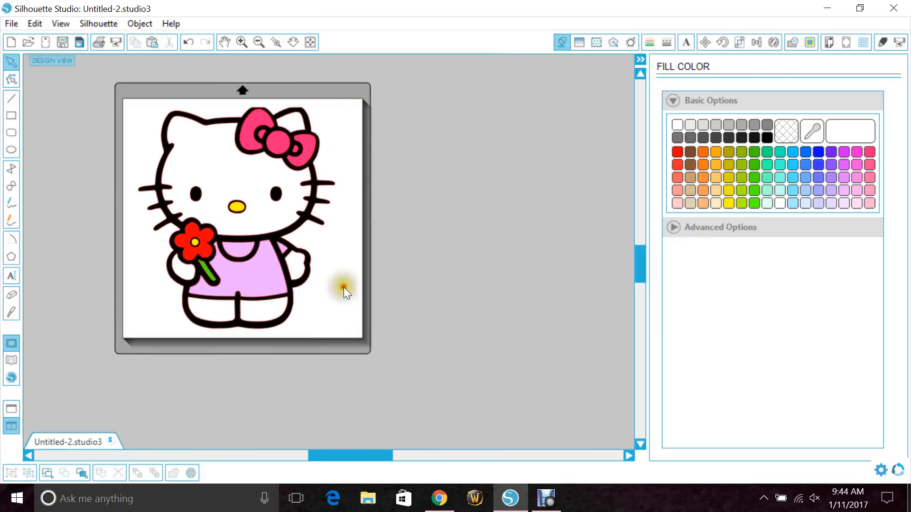
{"action": "left_click_drag", "start_coordinate": [345, 453], "coordinate": [338, 453]}
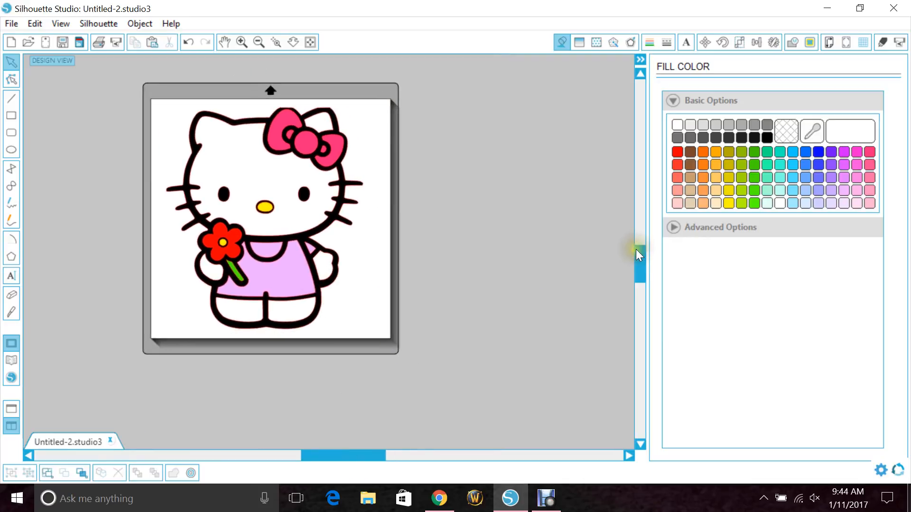
{"action": "left_click_drag", "start_coordinate": [636, 250], "coordinate": [639, 240]}
{"action": "left_click", "coordinate": [241, 42]}
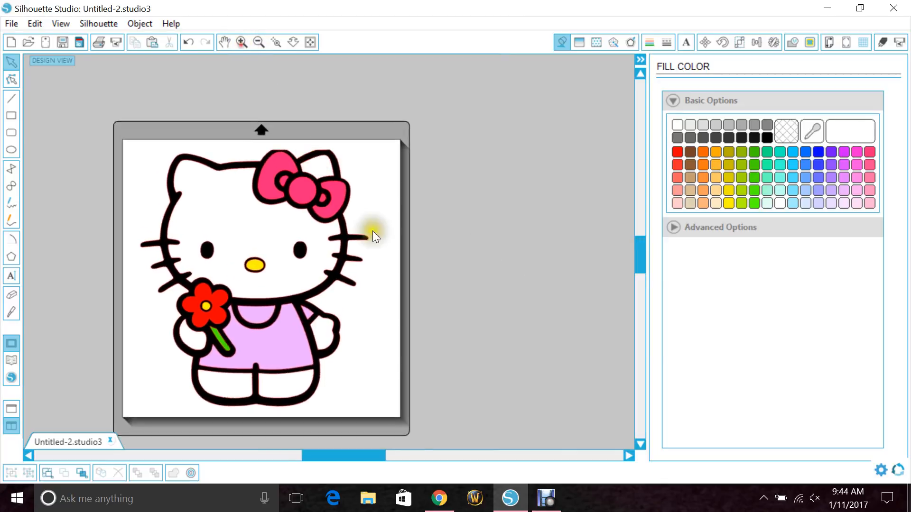
{"action": "left_click_drag", "start_coordinate": [354, 454], "coordinate": [343, 454]}
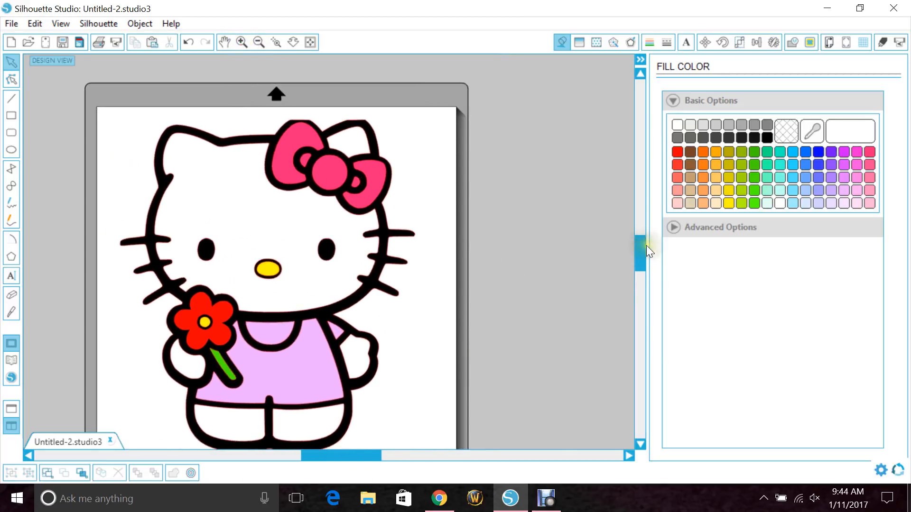
{"action": "left_click_drag", "start_coordinate": [643, 247], "coordinate": [642, 253]}
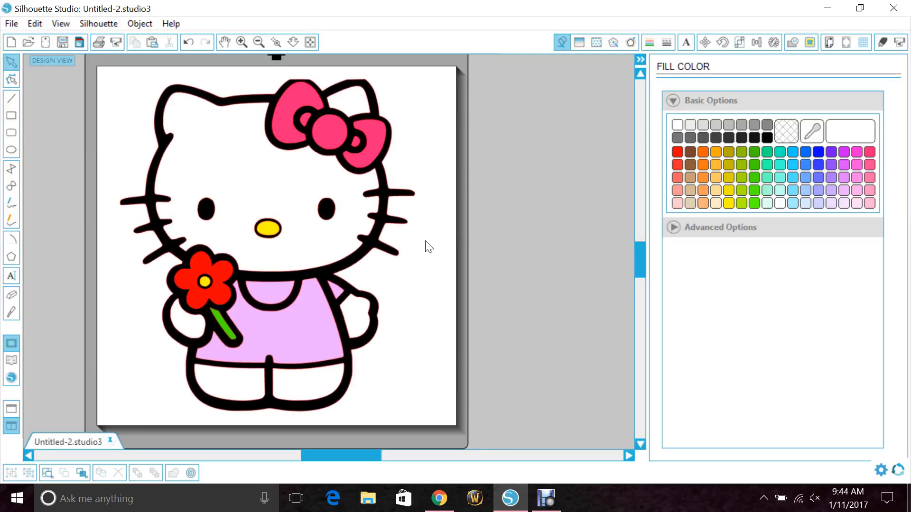
{"action": "left_click", "coordinate": [546, 496]}
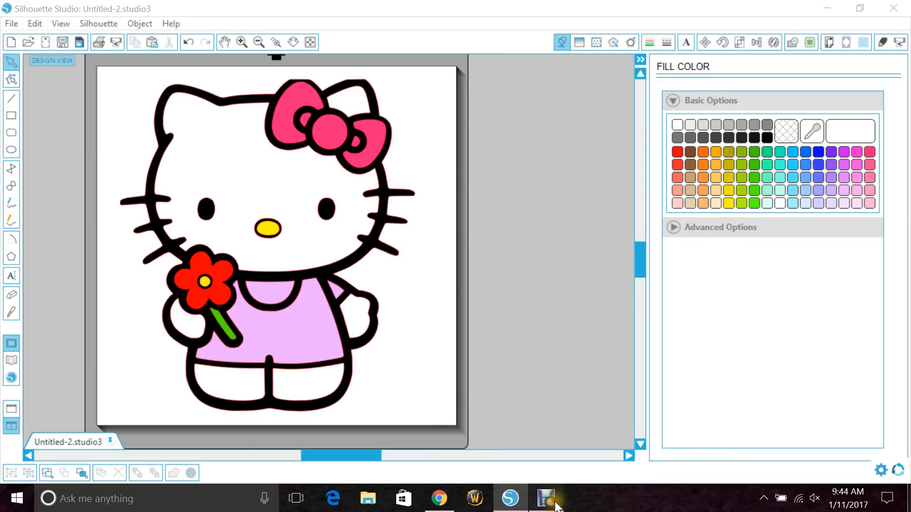